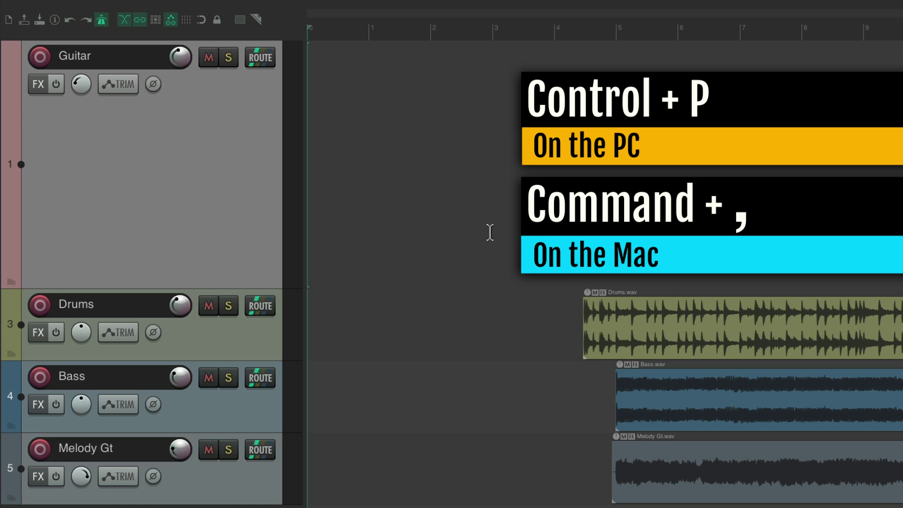
Step: Enable the Arturia KeyLab 88 MIDI input for all uses under Preferences > MIDI Devices
key("super+comma")
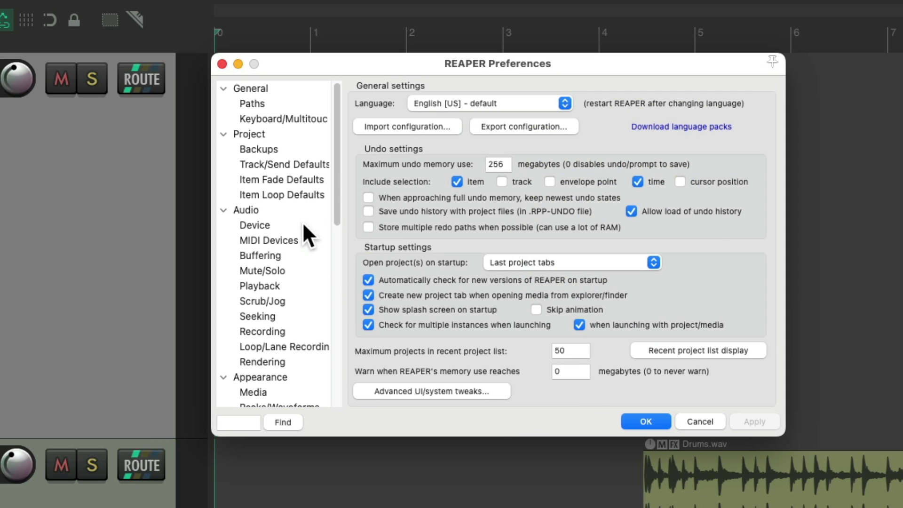
left_click(282, 241)
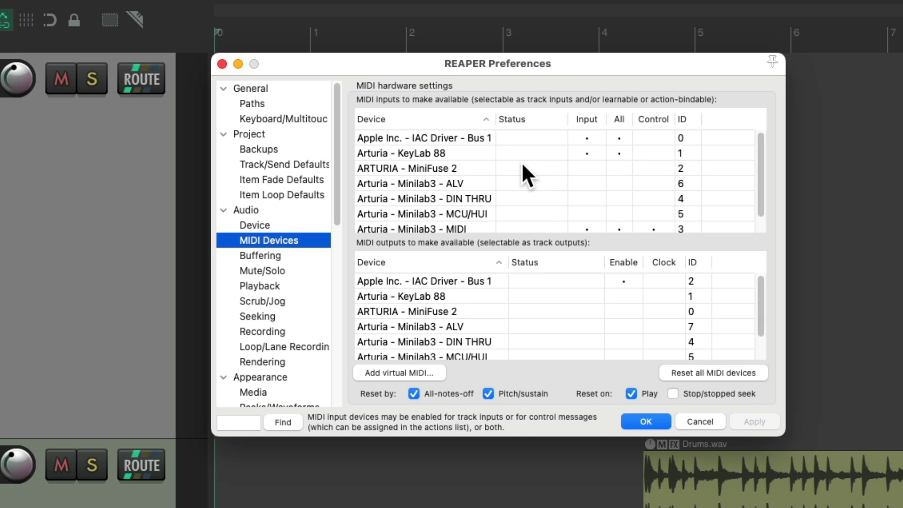
left_click(472, 150)
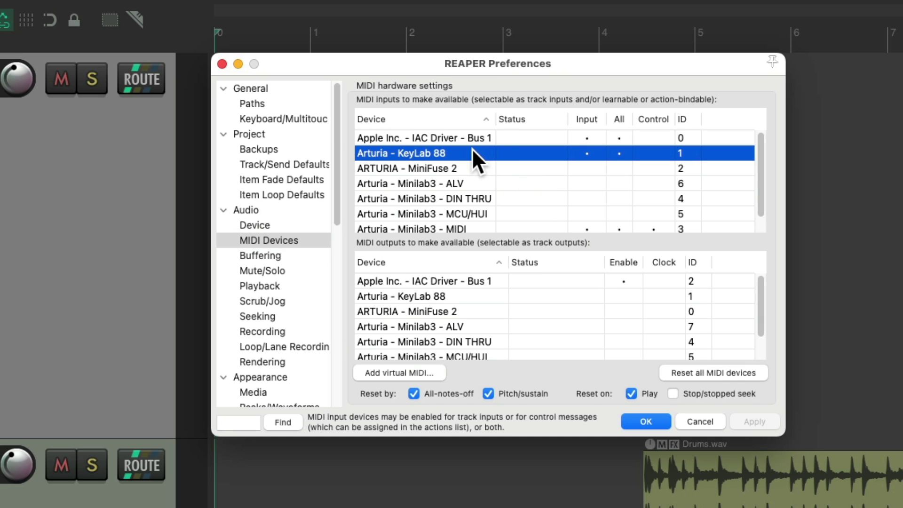
left_click(619, 154)
Step: Close Preferences, filter the action list for 'transport record' and select Transport: Record
left_click(646, 422)
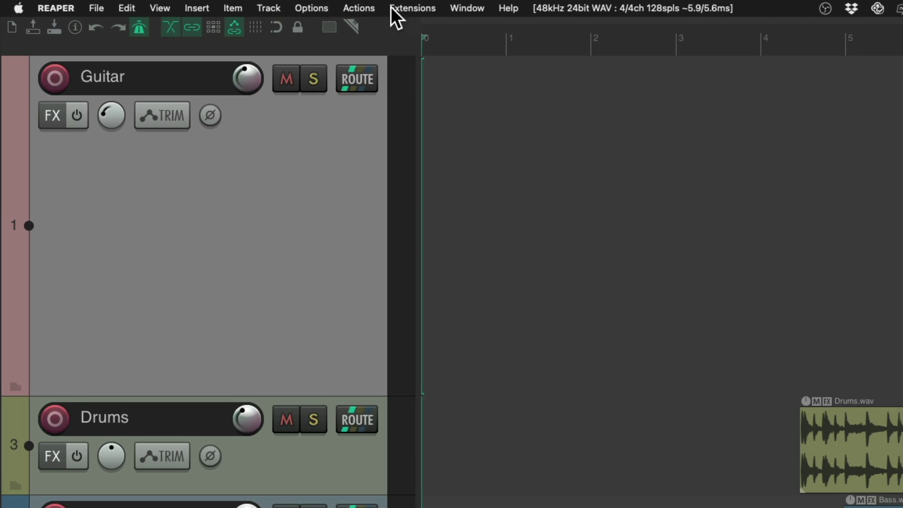
left_click(270, 6)
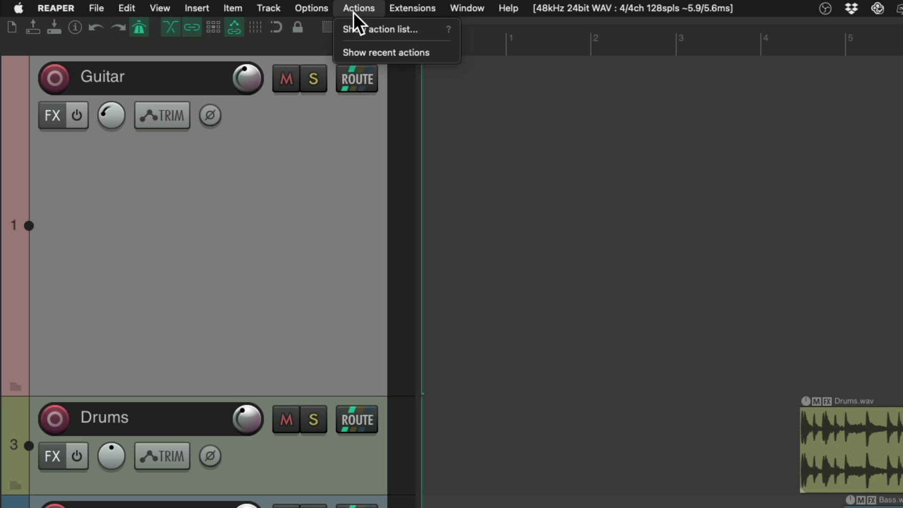
left_click(340, 28)
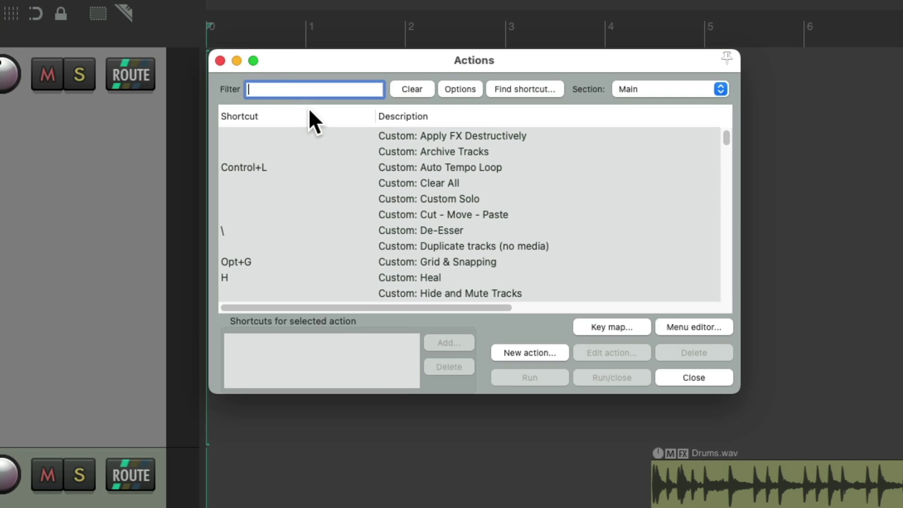
type("transport record")
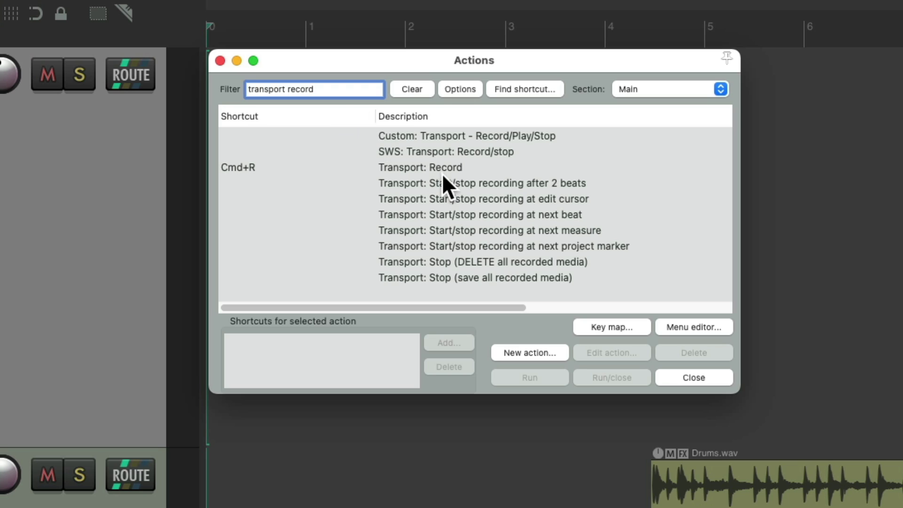
left_click(488, 167)
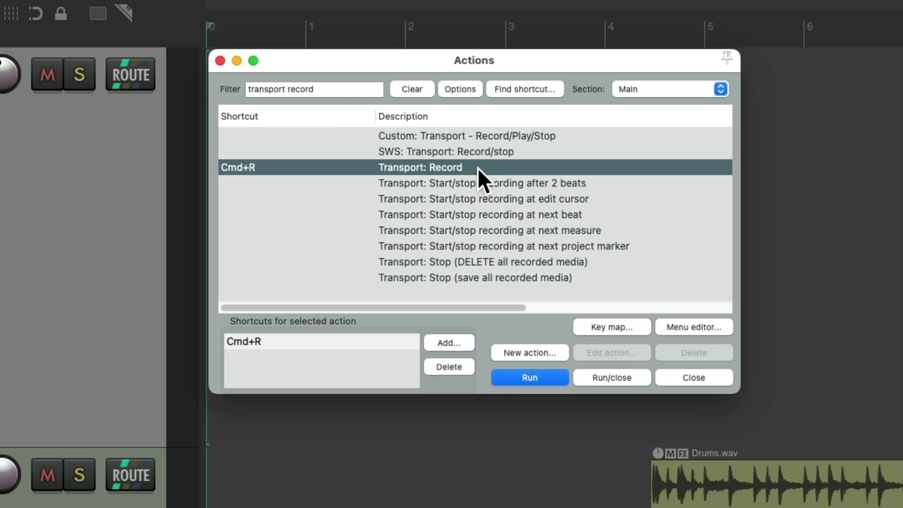
Step: Add a MIDI Chan 1 CC 64 pedal shortcut to Transport: Record in Relative 1 mode
left_click(457, 343)
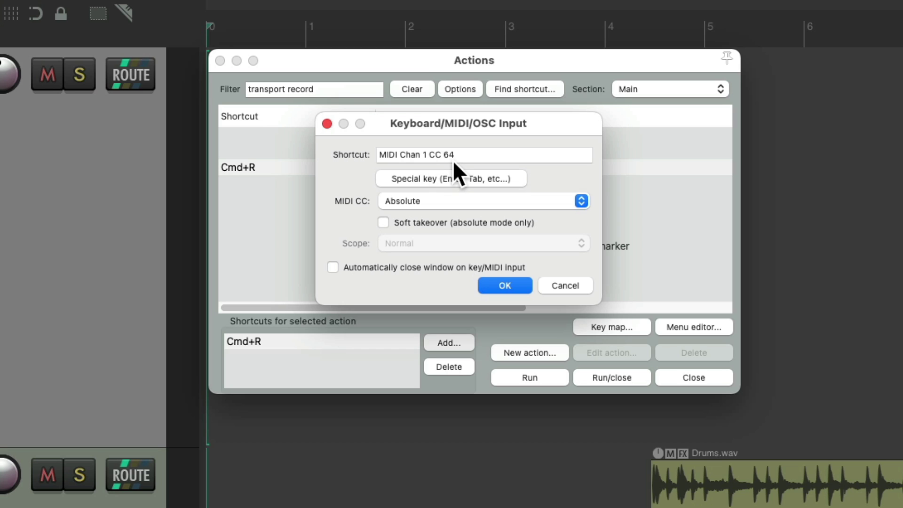
left_click(473, 198)
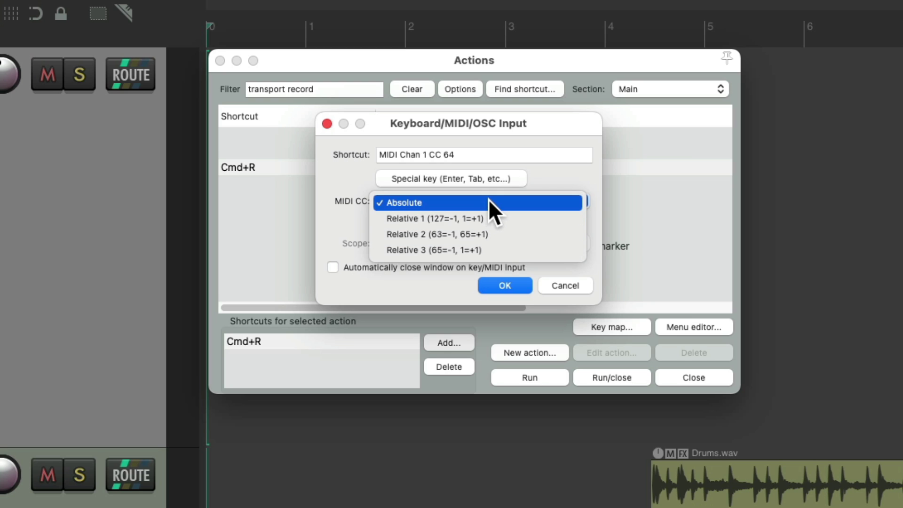
left_click(488, 199)
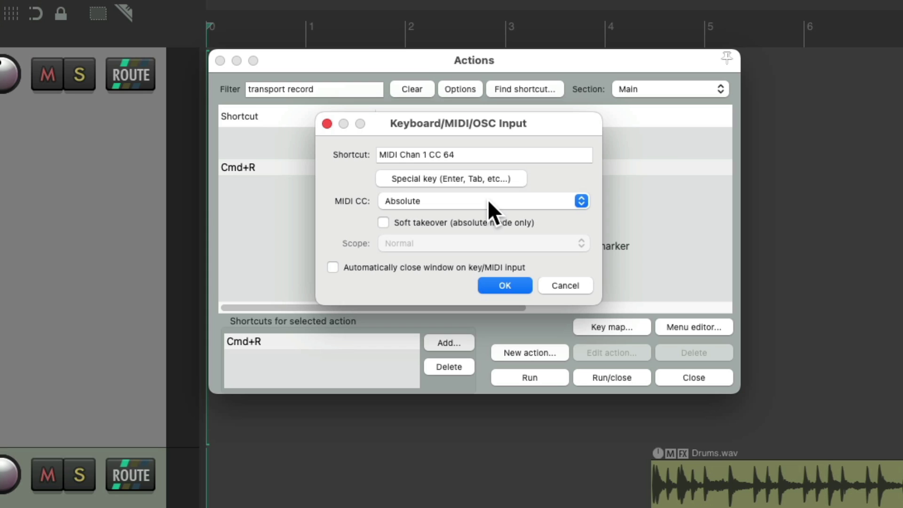
left_click(463, 202)
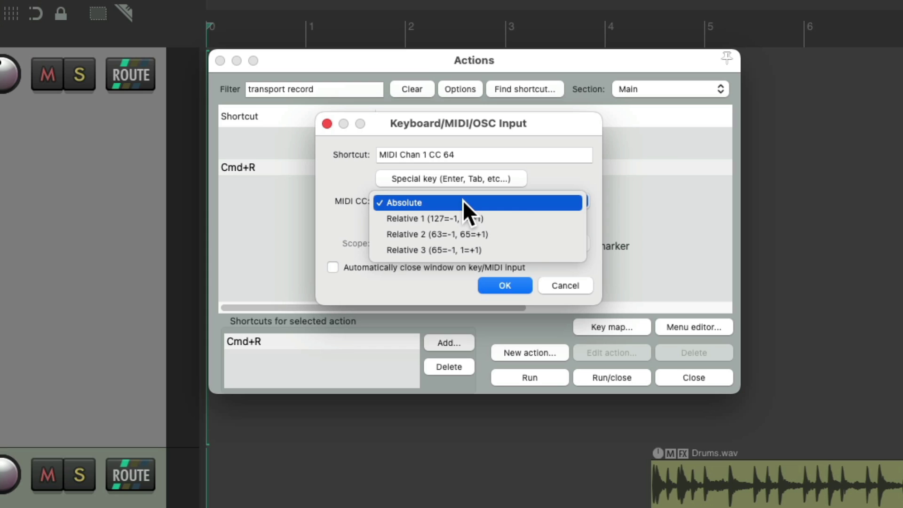
left_click(515, 218)
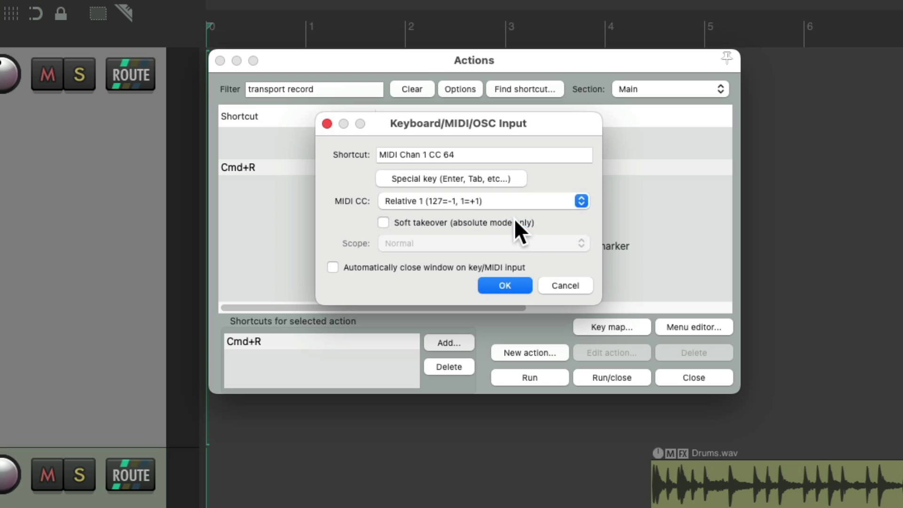
left_click(515, 285)
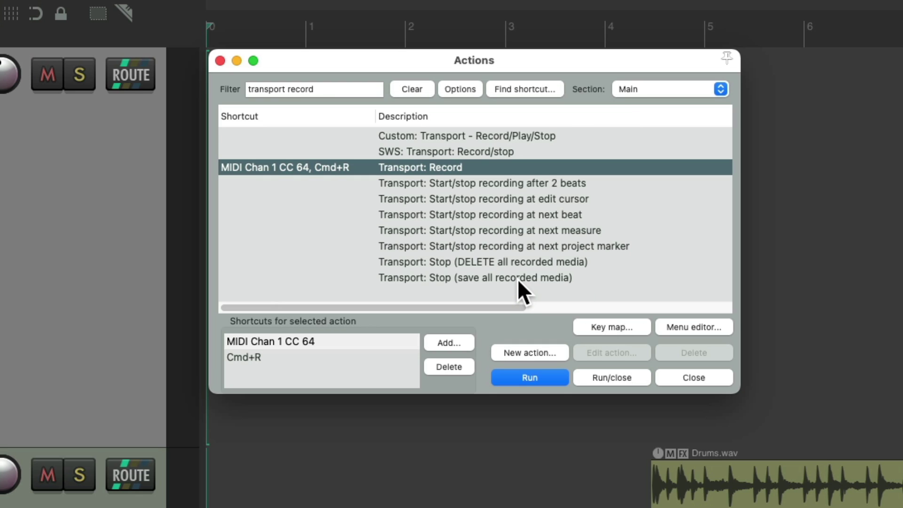
Step: Arm the Guitar track, run a pedal-triggered test recording, then stop and discard it
key("Escape")
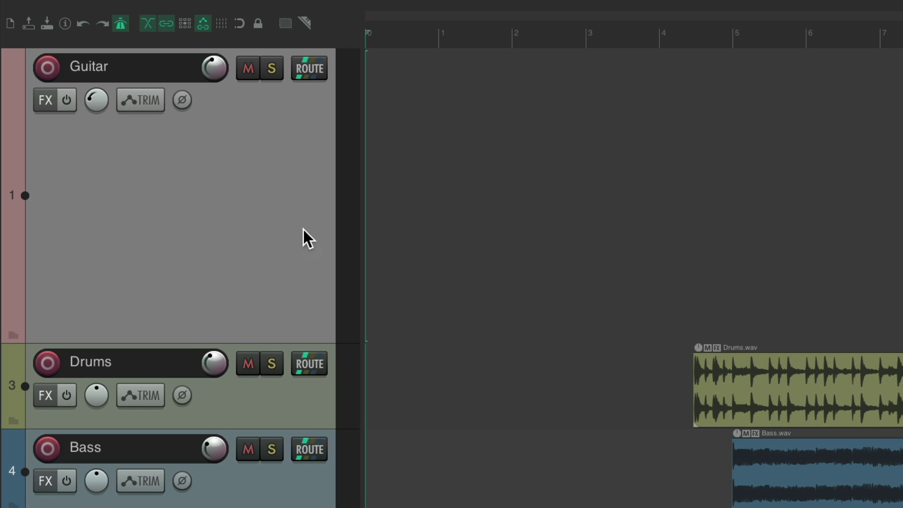
left_click(47, 68)
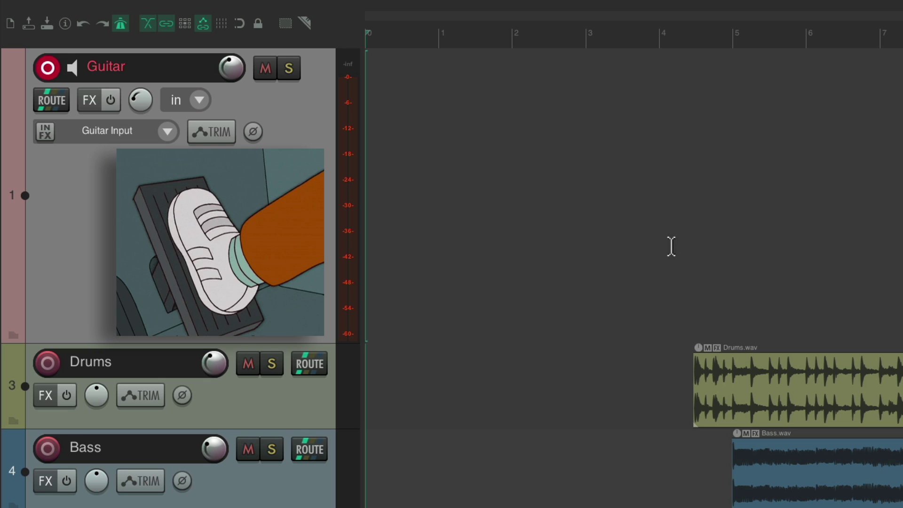
key("ctrl+r")
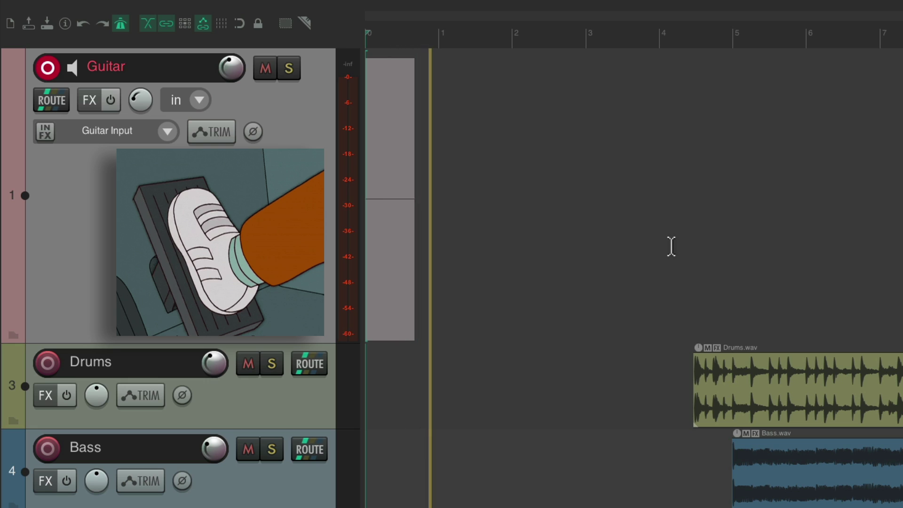
key("space")
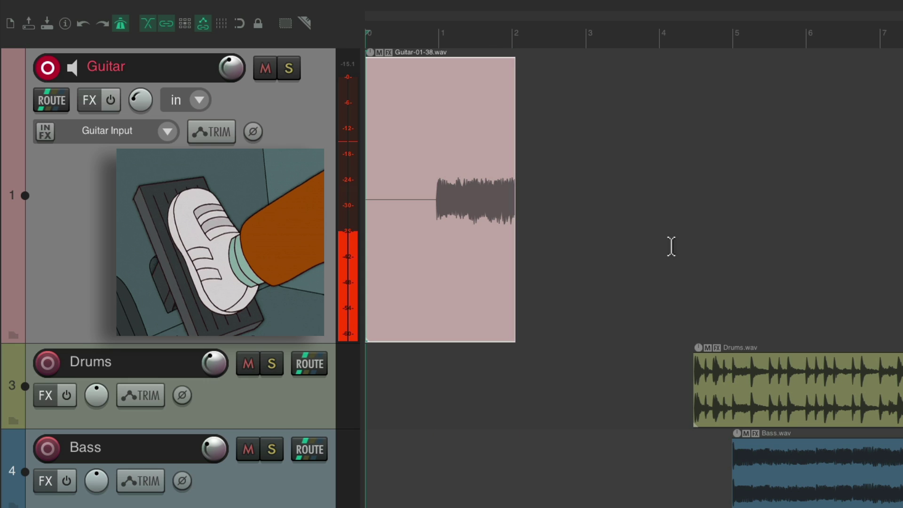
key("Delete")
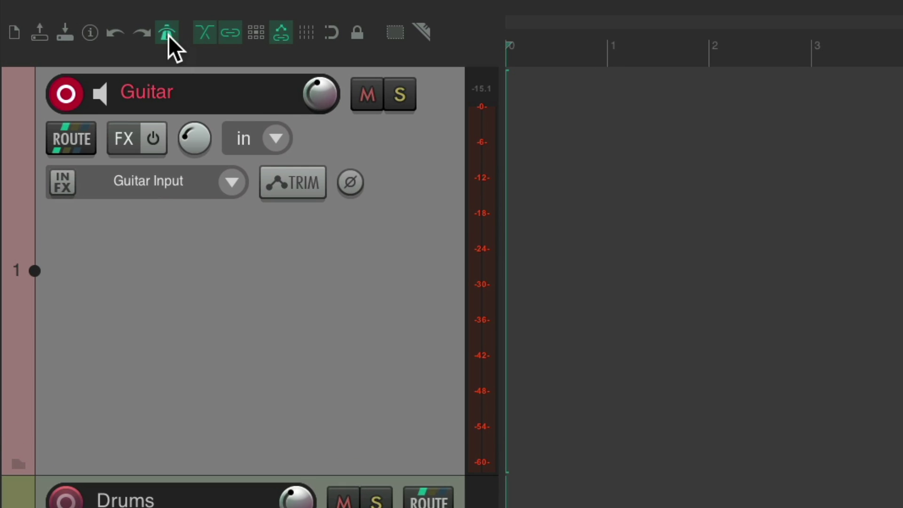
right_click(167, 33)
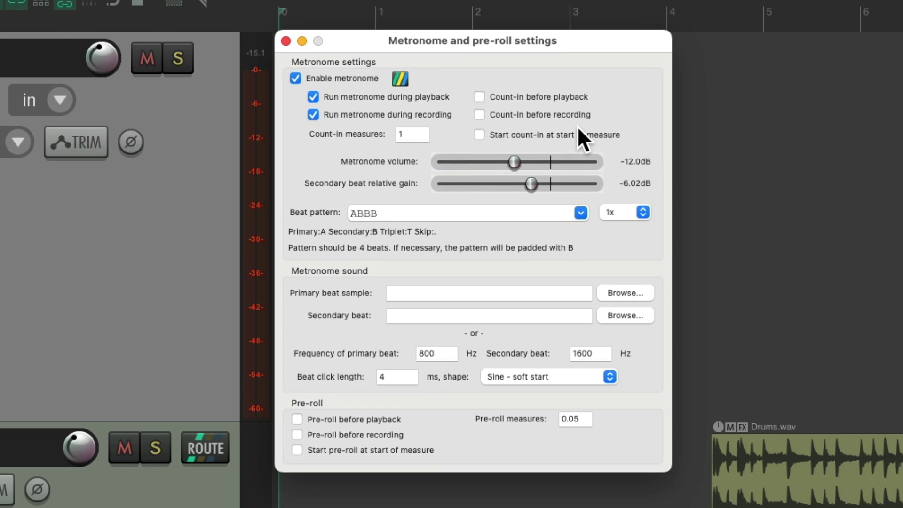
key("Escape")
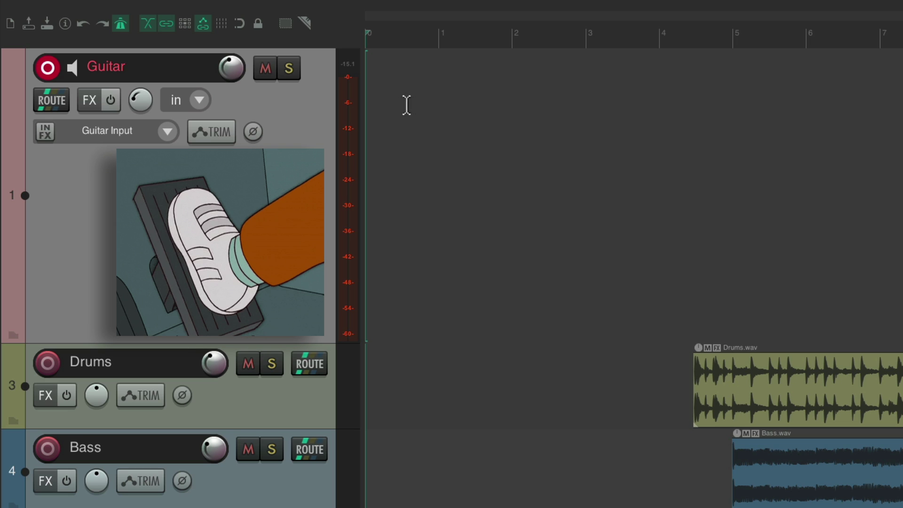
key("ctrl+r")
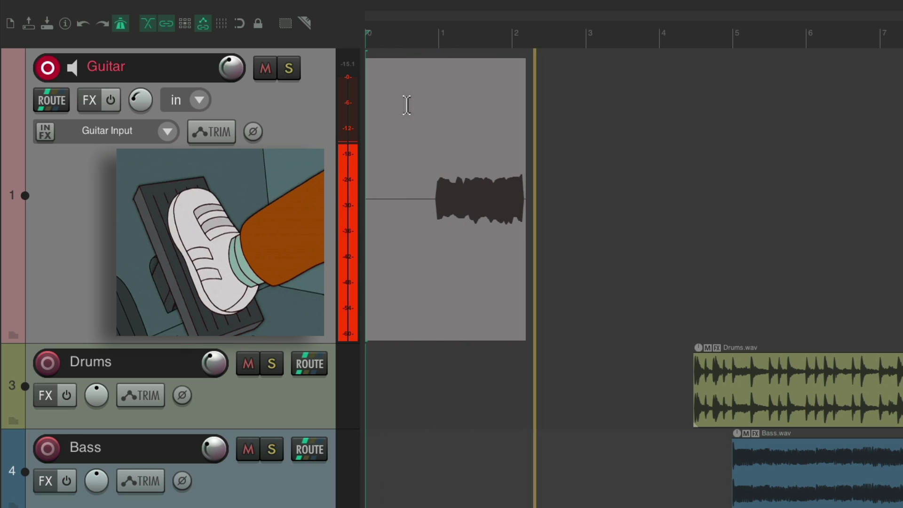
key("space")
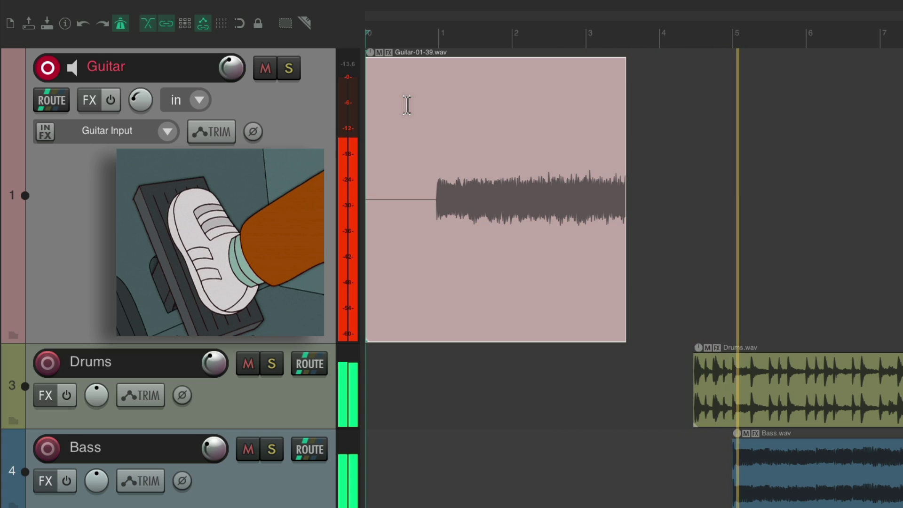
key("space")
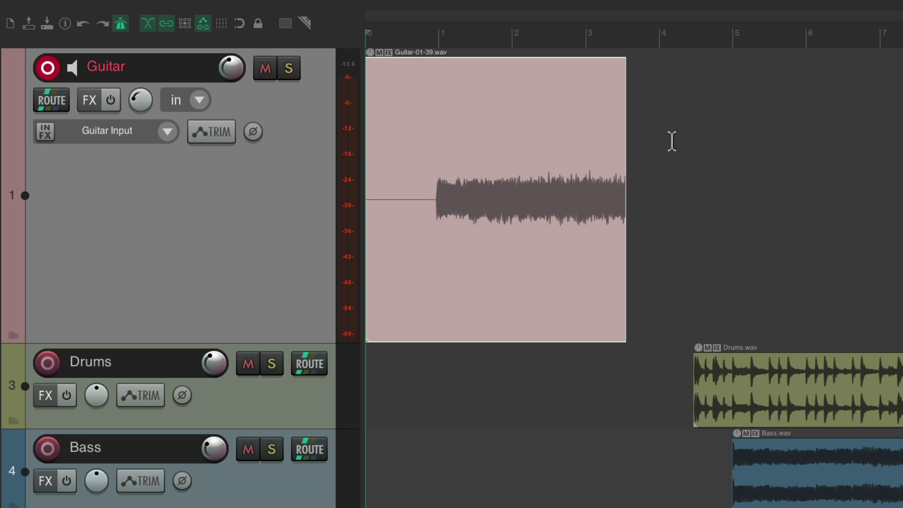
key("Delete")
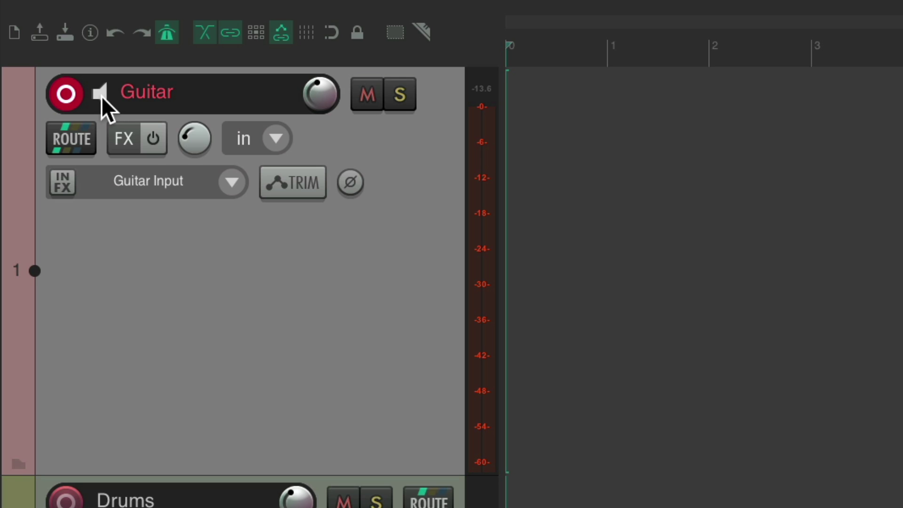
Step: Set Guitar input monitoring to Tape Auto Style, then record a take and discard it
right_click(100, 96)
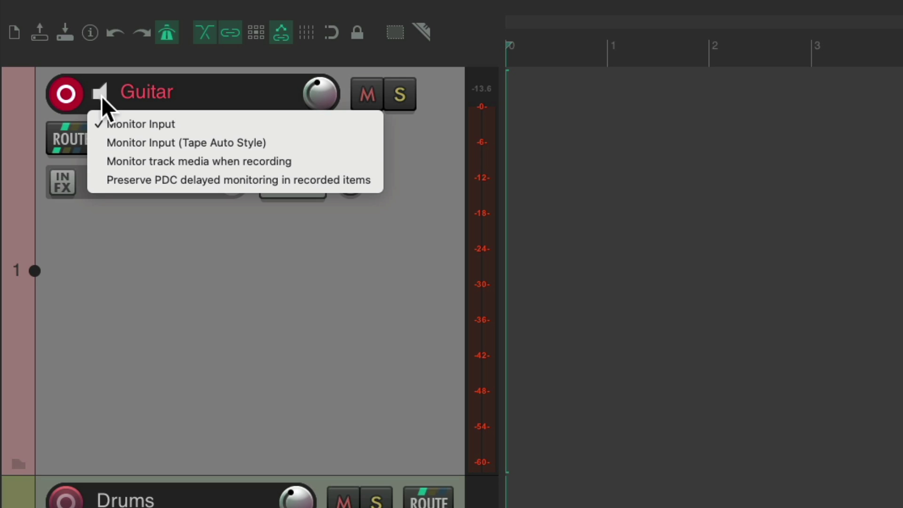
left_click(101, 148)
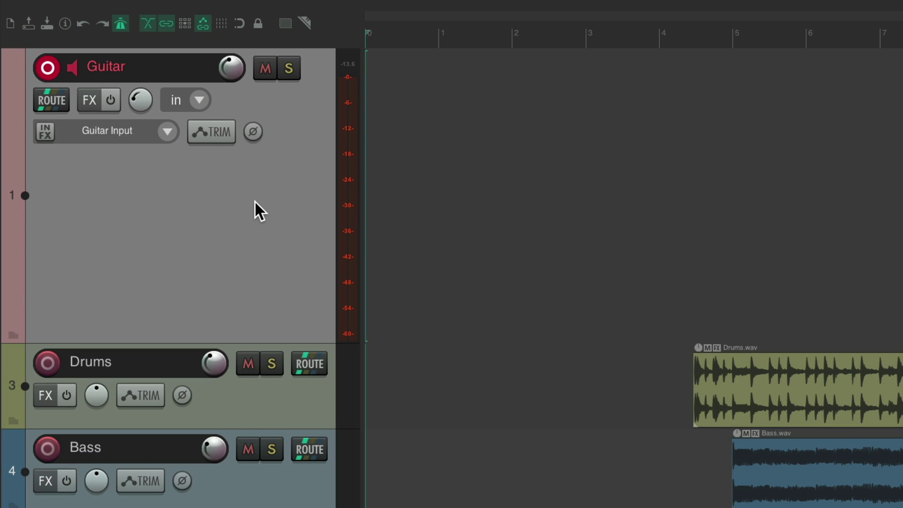
key("ctrl+r")
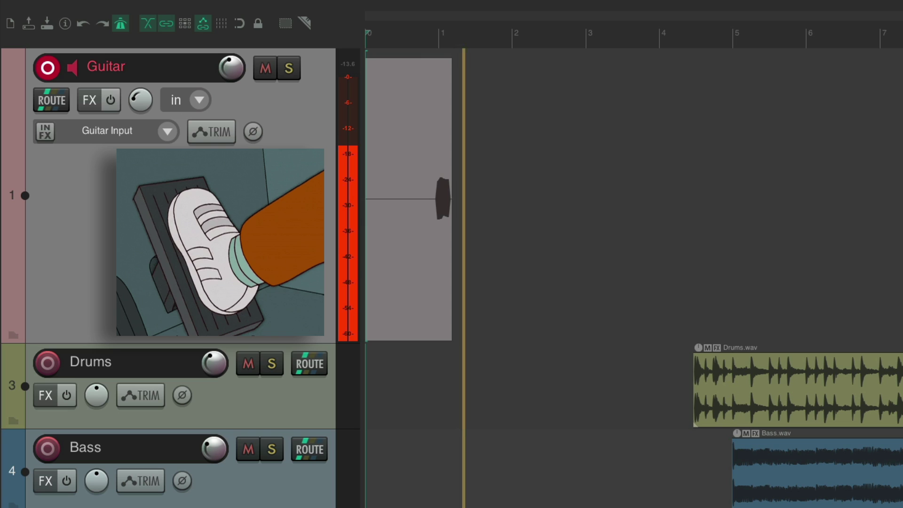
key("space")
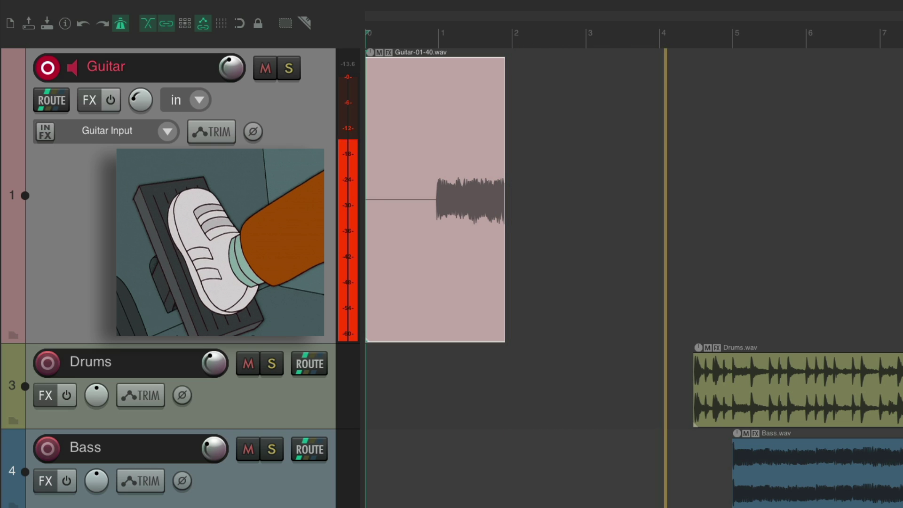
key("ctrl+BackSpace")
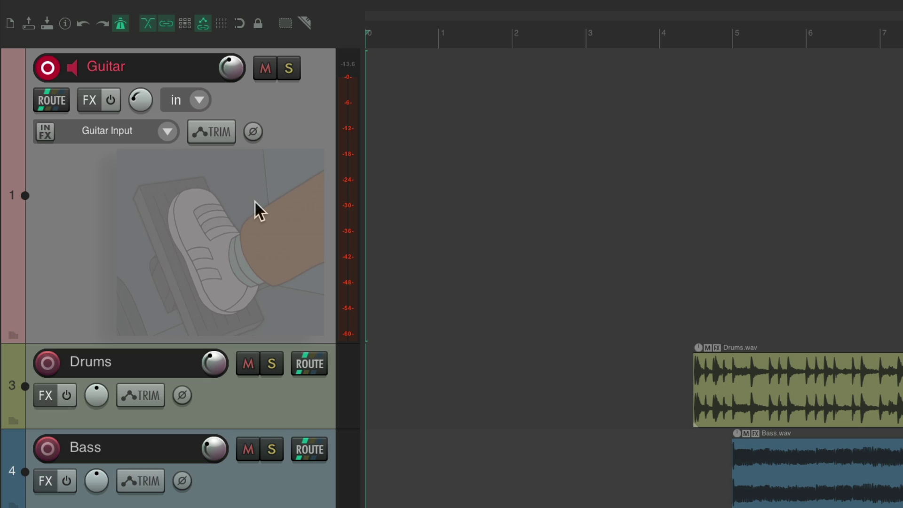
Step: Record and keep a roughly six-second Guitar-01-41.wav take on the Guitar track
key("space")
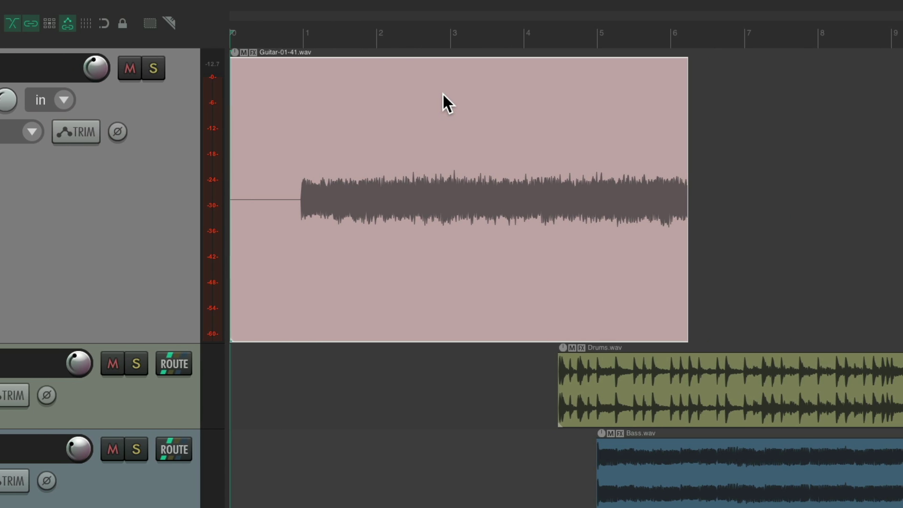
left_click(593, 84, "ctrl")
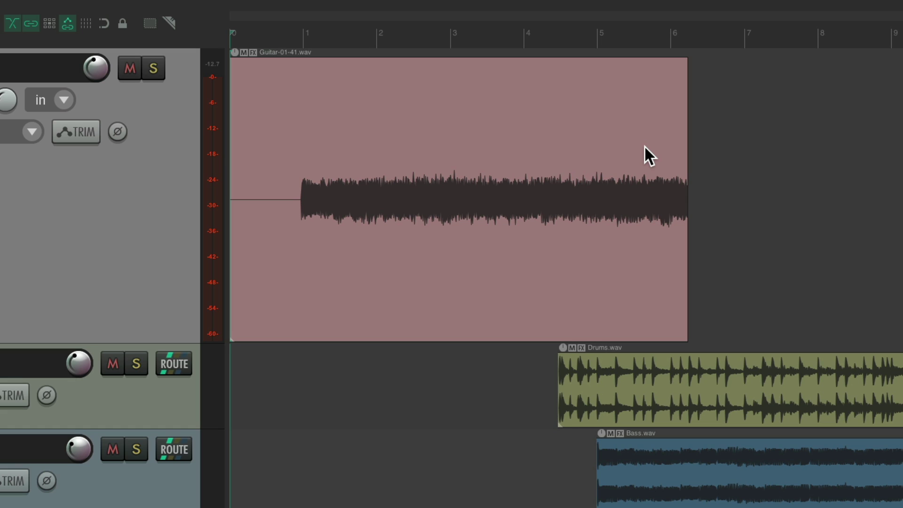
key("space")
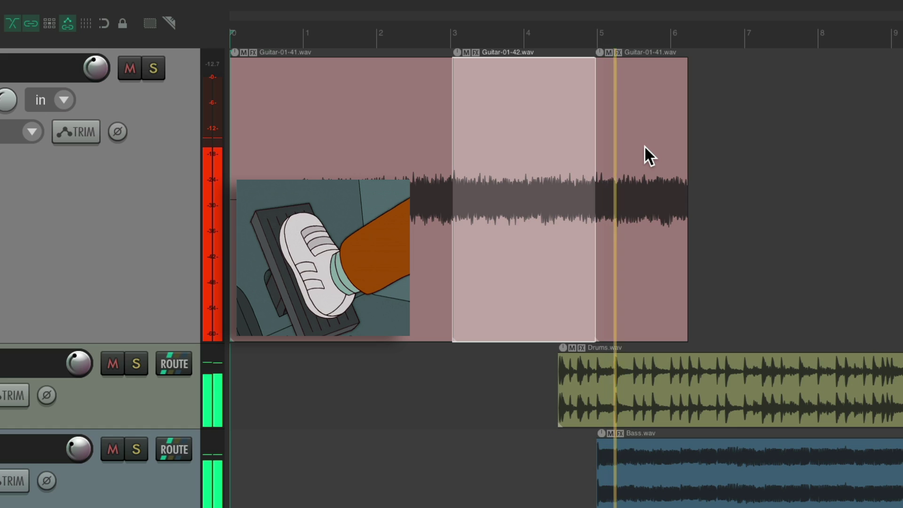
key("space")
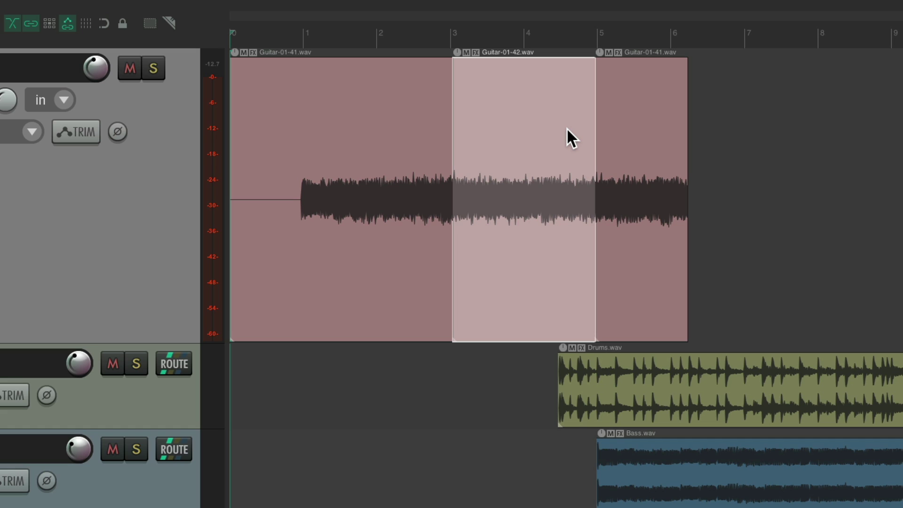
key("ctrl+z")
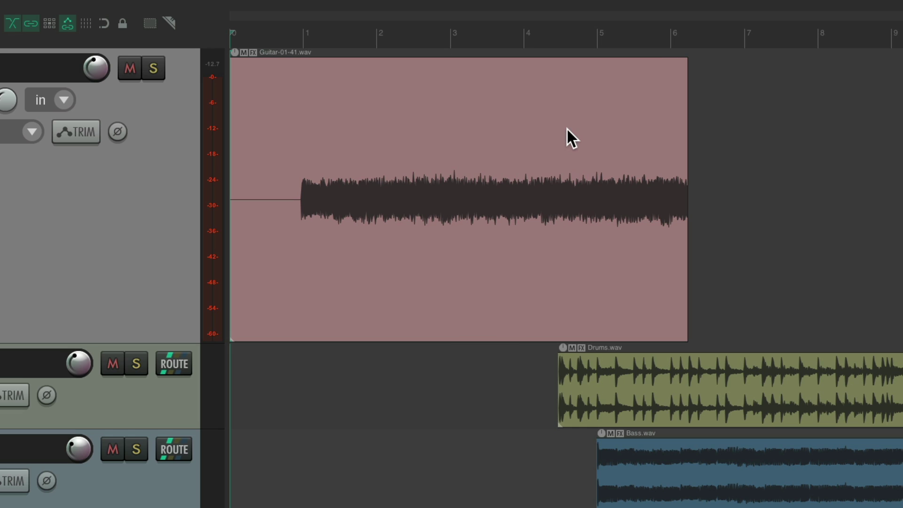
Step: Select bars 3–5, switch to time-selection auto punch, and punch in take Guitar-01-43.wav
left_click_drag(451, 42, 597, 51)
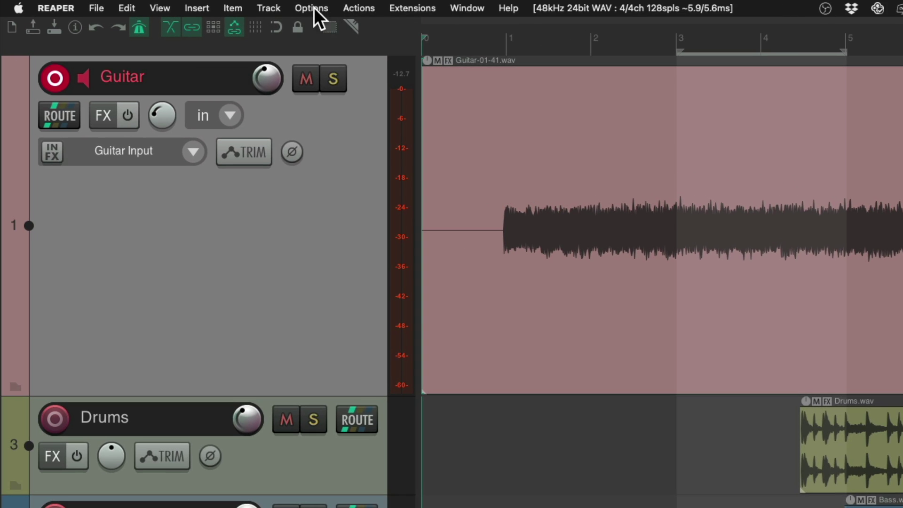
left_click(314, 8)
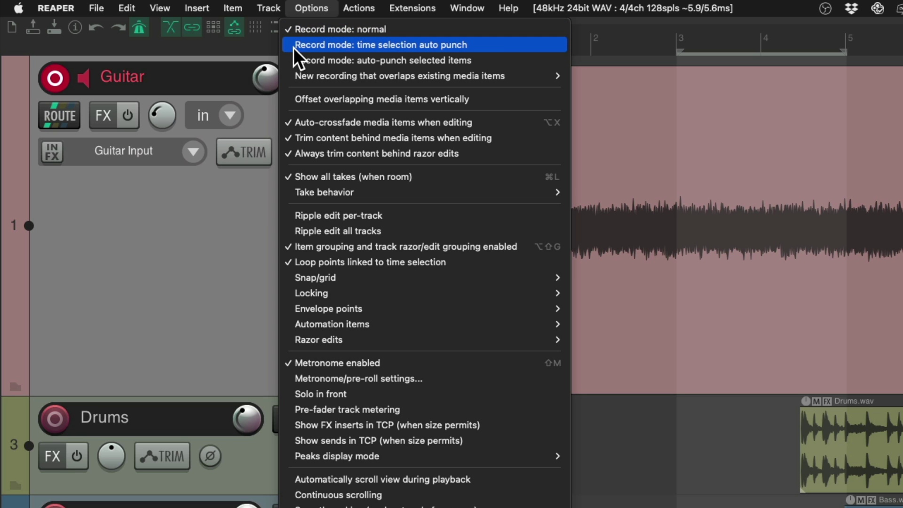
left_click(358, 46)
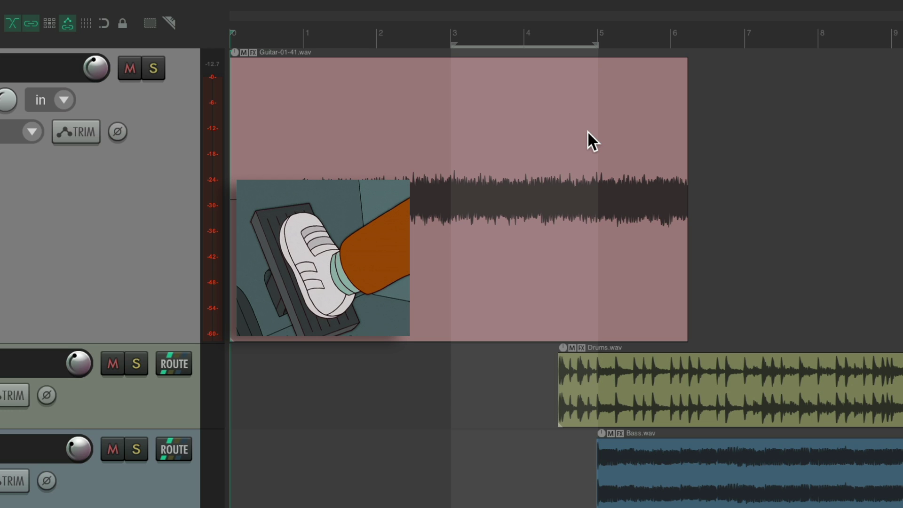
key("space")
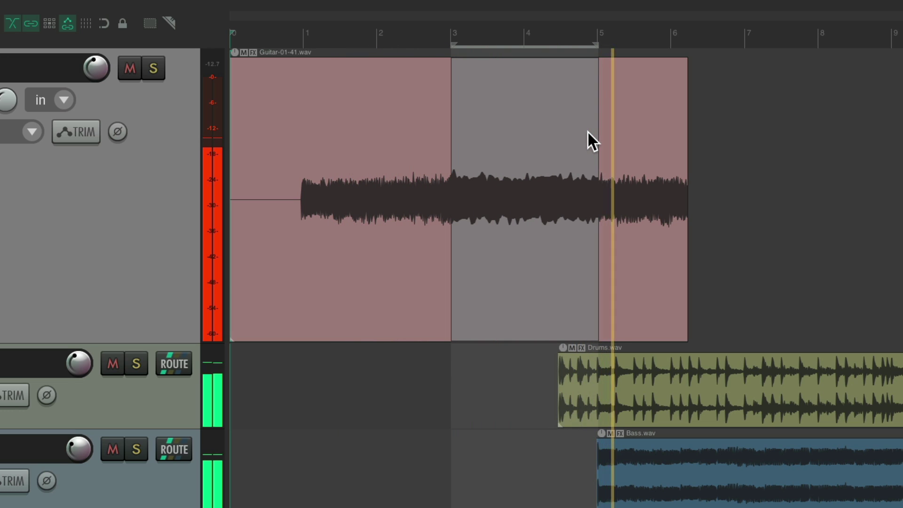
key("space")
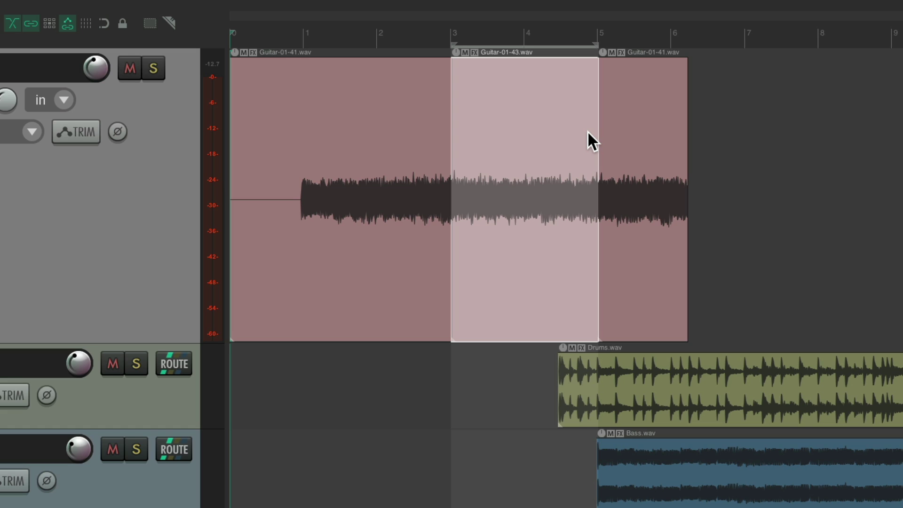
Step: Undo the Guitar-01-43 retake and select SWS: Transport: Record/stop in the action list
key("ctrl+z")
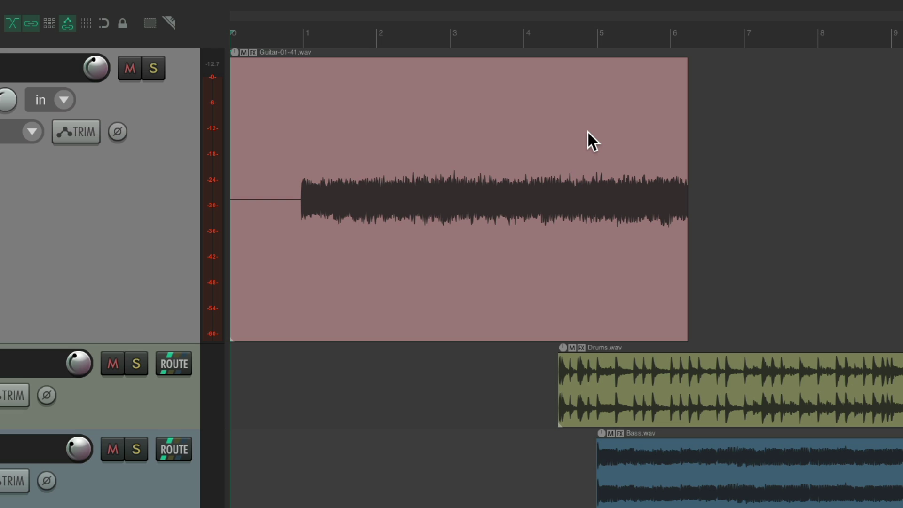
key("shift+slash")
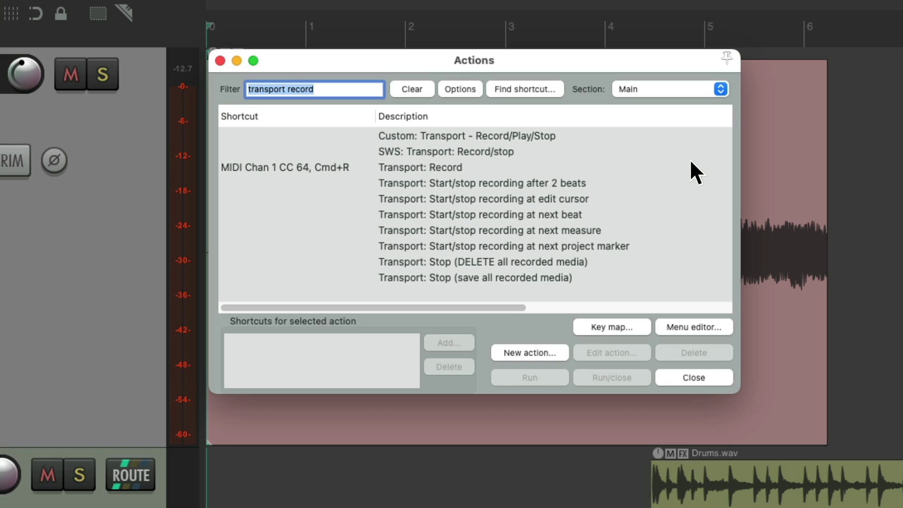
left_click(467, 151)
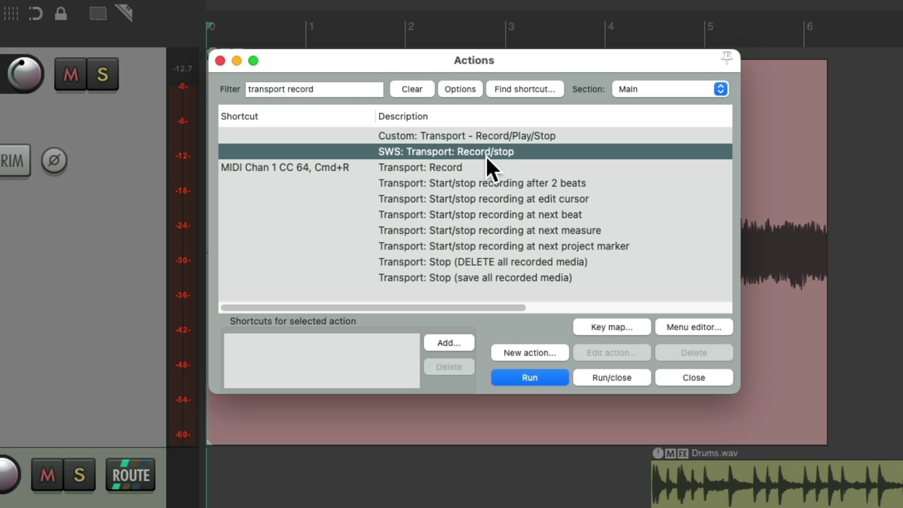
Step: Assign the MIDI Chan 1 CC 64 pedal to it in Relative 1 mode, accepting the reassignment
left_click(455, 342)
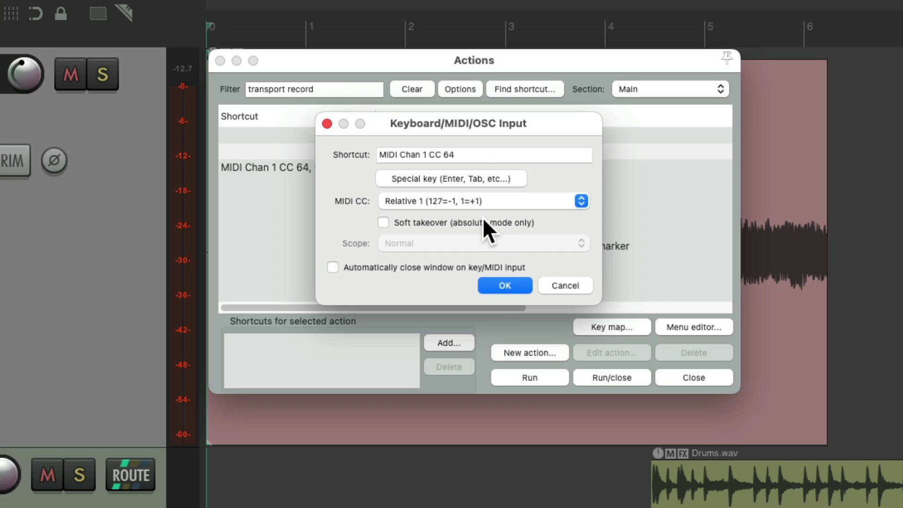
left_click(485, 201)
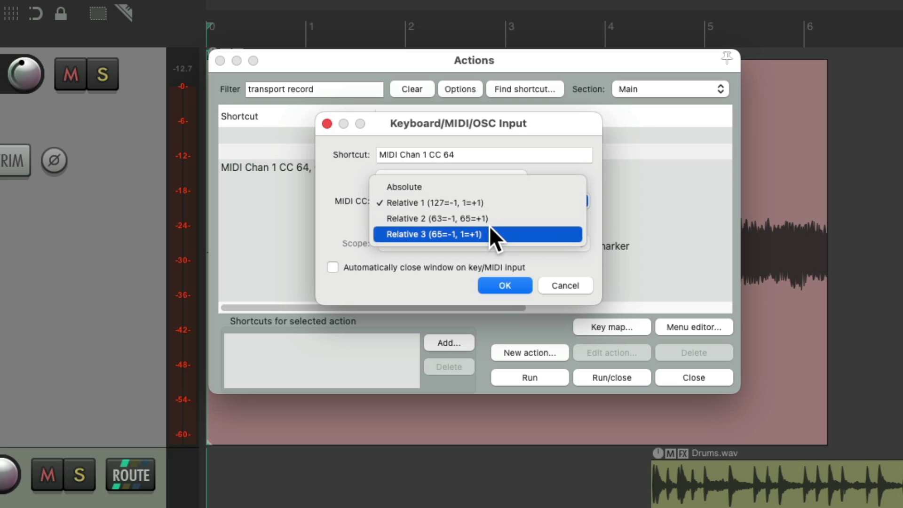
left_click(565, 222)
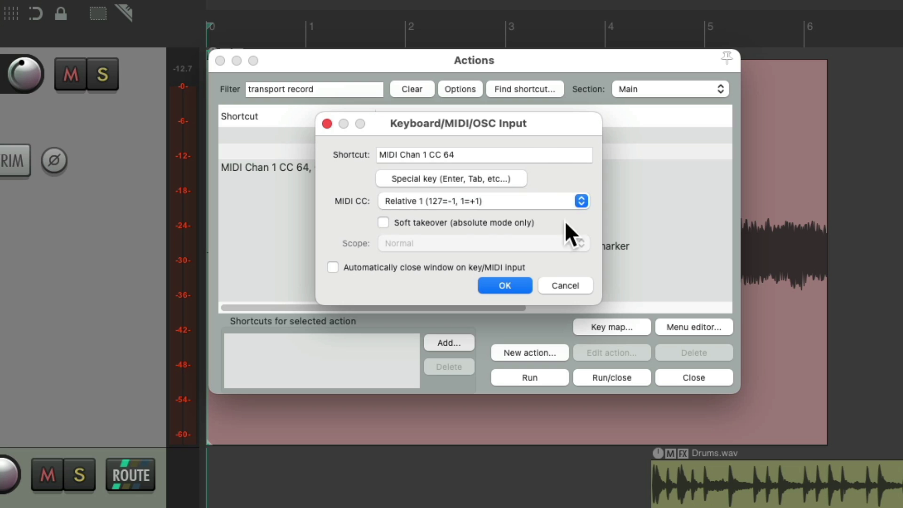
left_click(512, 278)
left_click(557, 335)
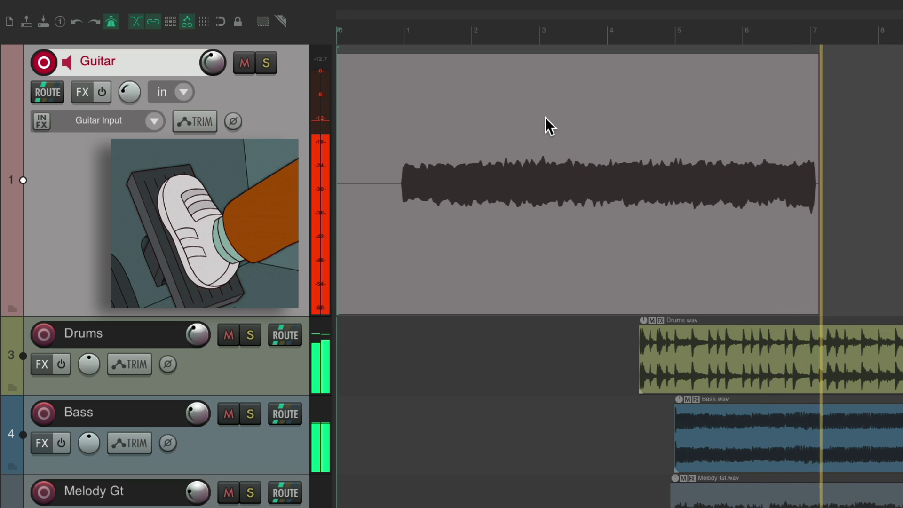
Step: Stop recording to keep Guitar-01-44.wav, then reopen the action list
key("space")
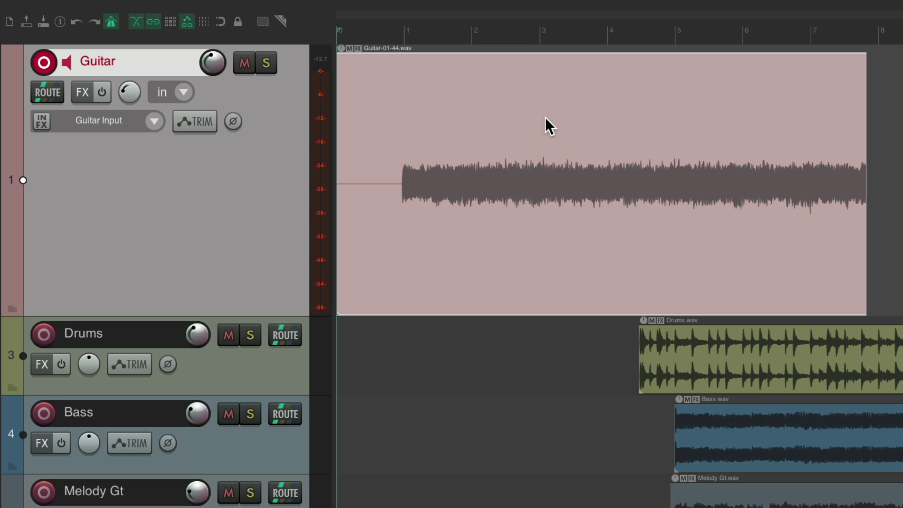
key("question")
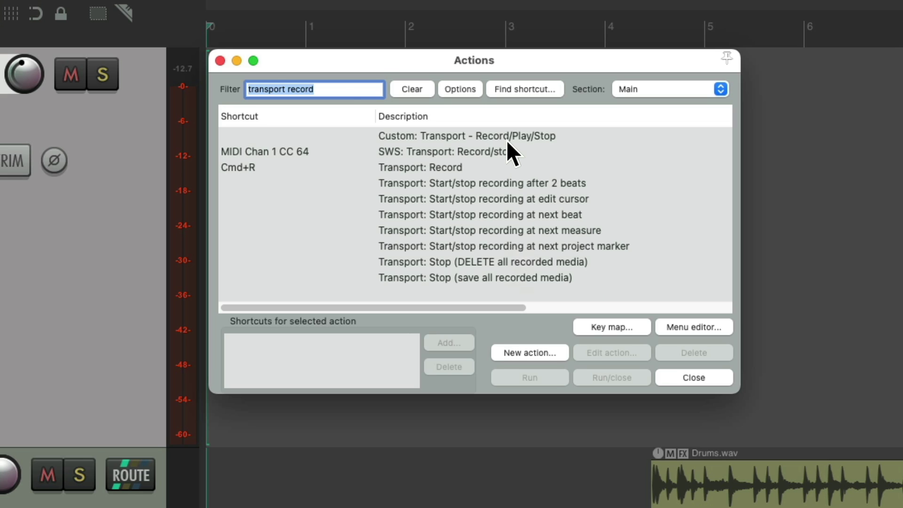
Step: Review the custom Transport - Record/Play/Stop action's steps unchanged, then add a new shortcut to it
left_click(506, 139)
left_click(617, 351)
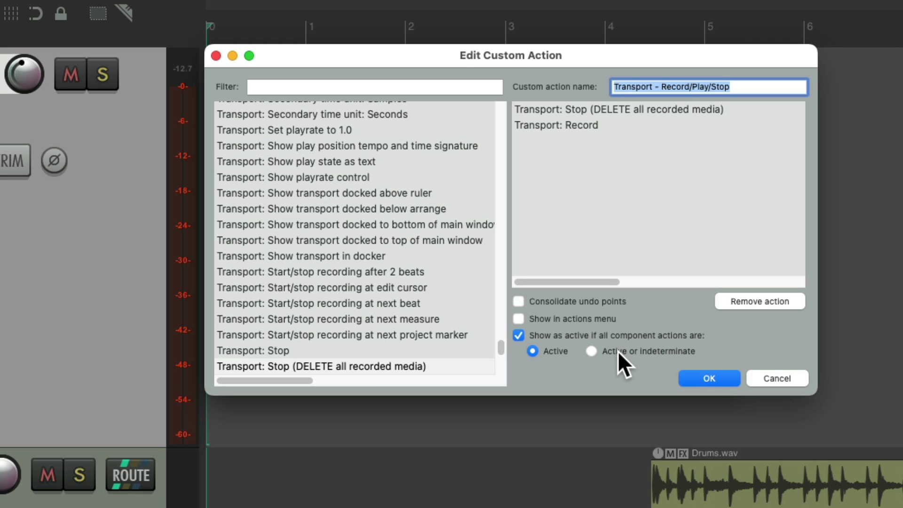
left_click(640, 125)
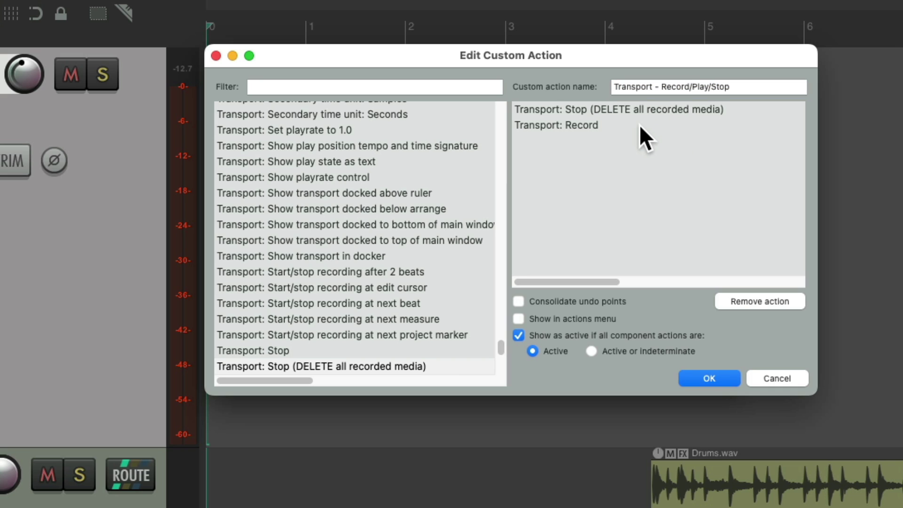
left_click(717, 378)
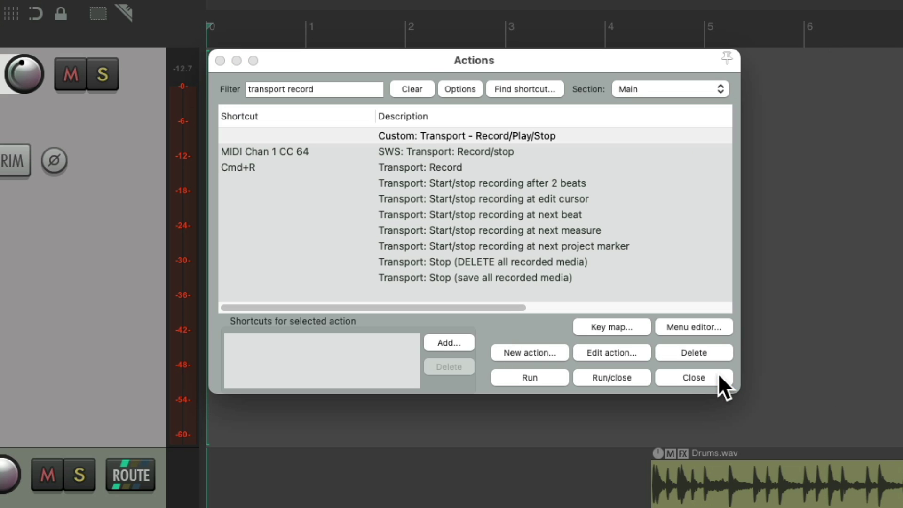
left_click(355, 132)
left_click(451, 339)
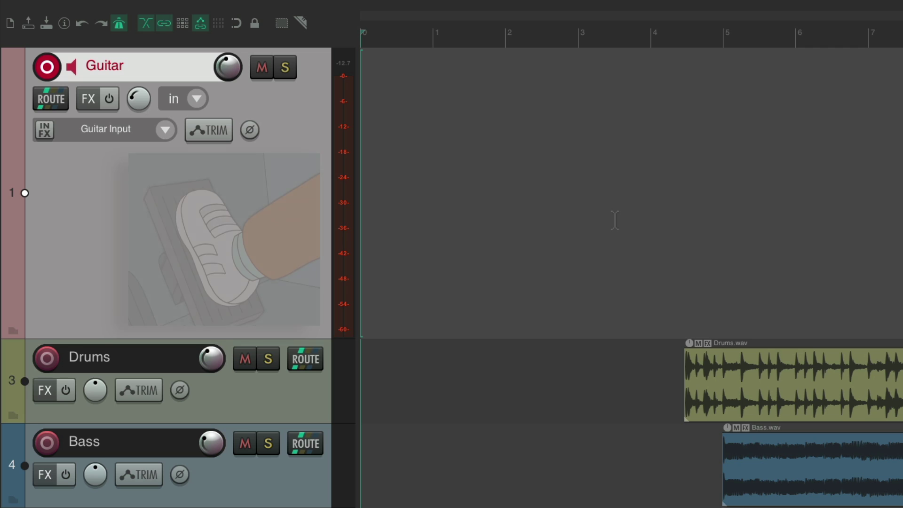
Step: Record guitar with the pedal, discarding two false starts and keeping Guitar-01-47
key("ctrl+r")
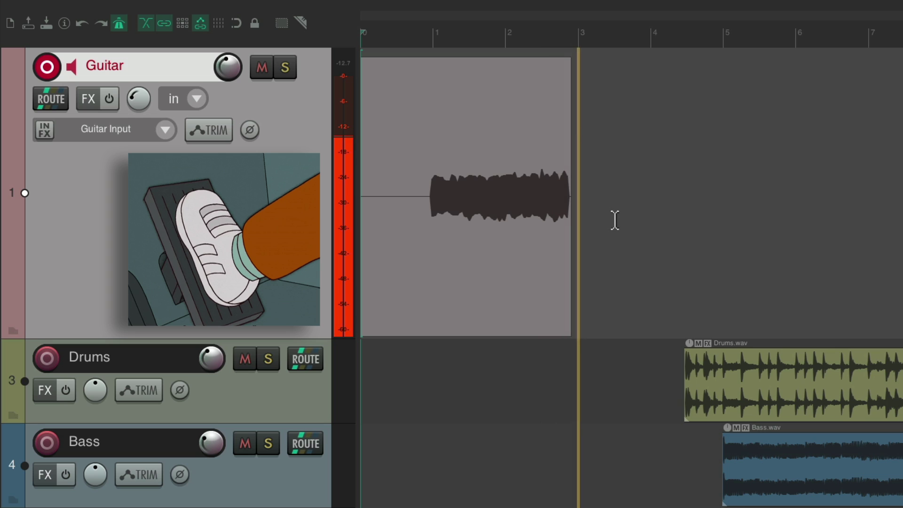
key("ctrl+Delete")
key("ctrl+r")
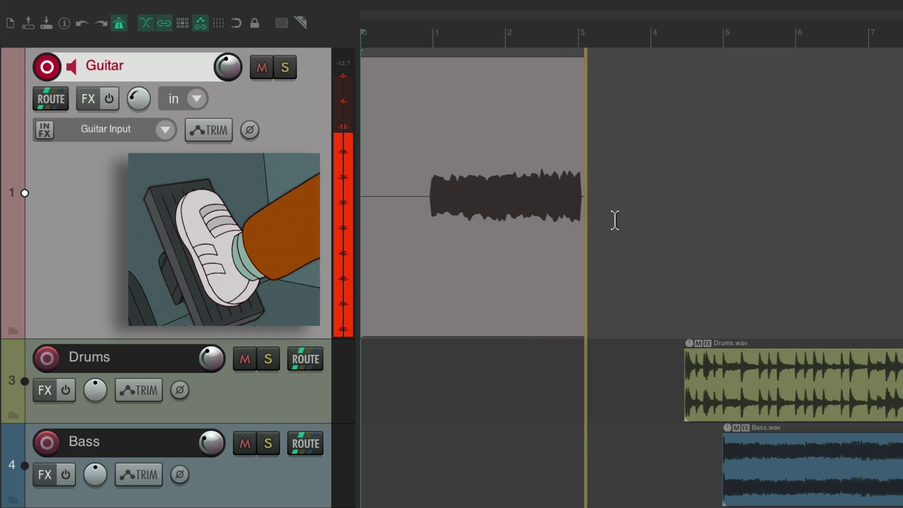
key("ctrl+Delete")
key("ctrl+r")
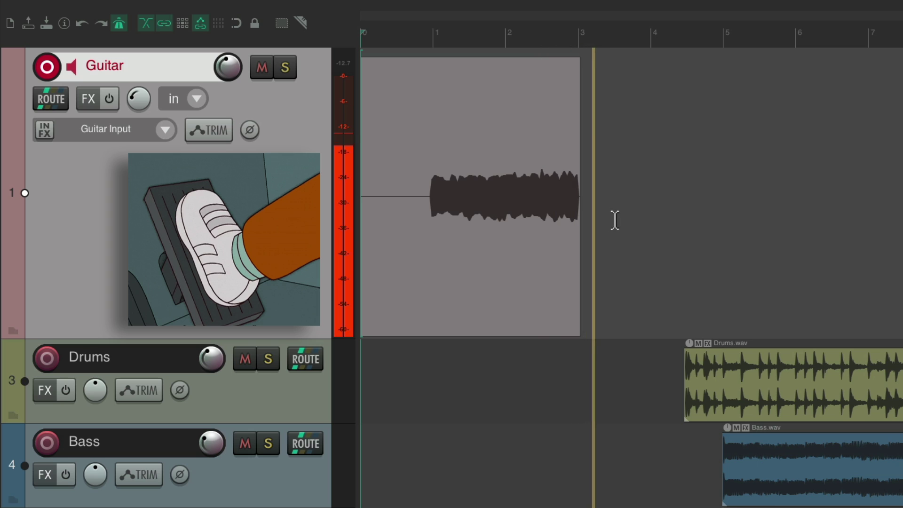
key("space")
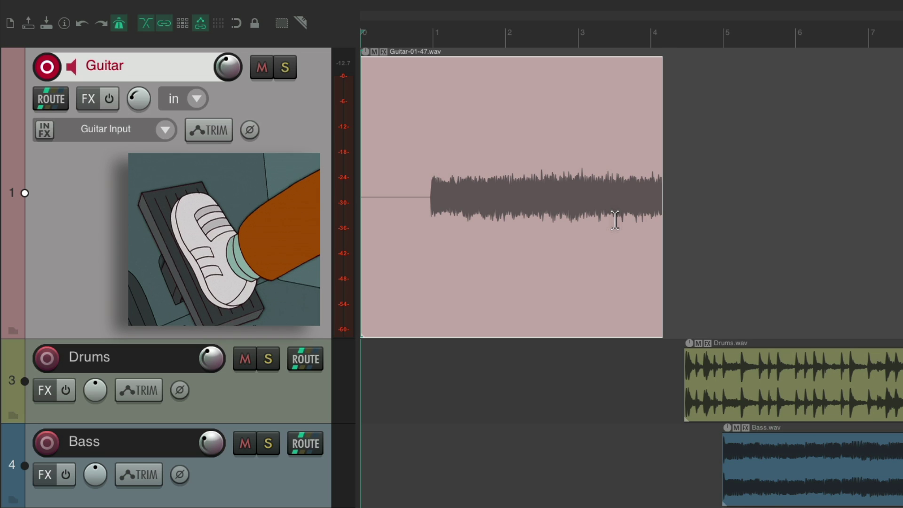
Step: Retake the guitar, discarding bad attempts, keep Guitar-01-48.wav and reopen the action list
key("ctrl+r")
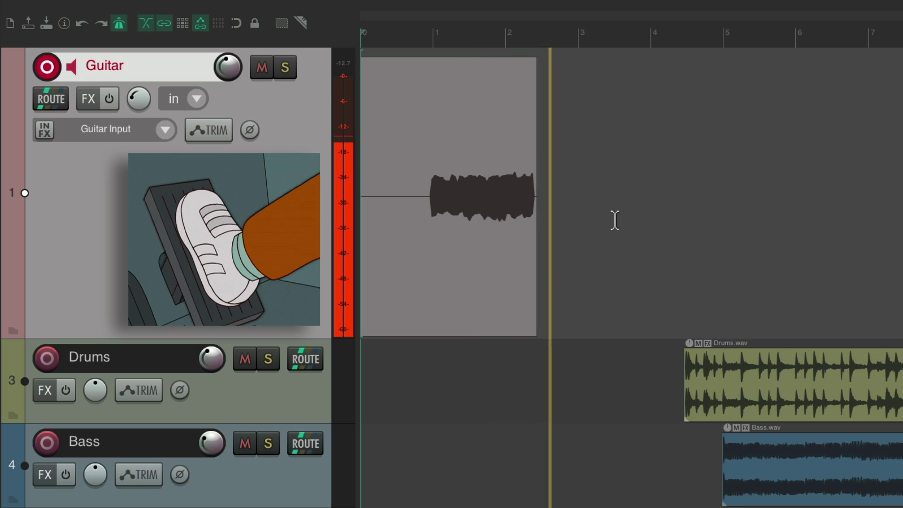
key("ctrl+BackSpace")
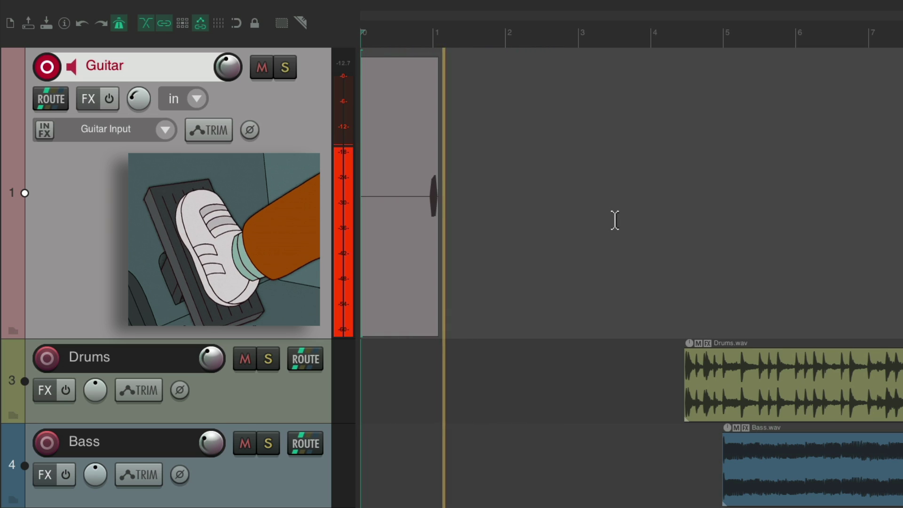
key("ctrl+BackSpace")
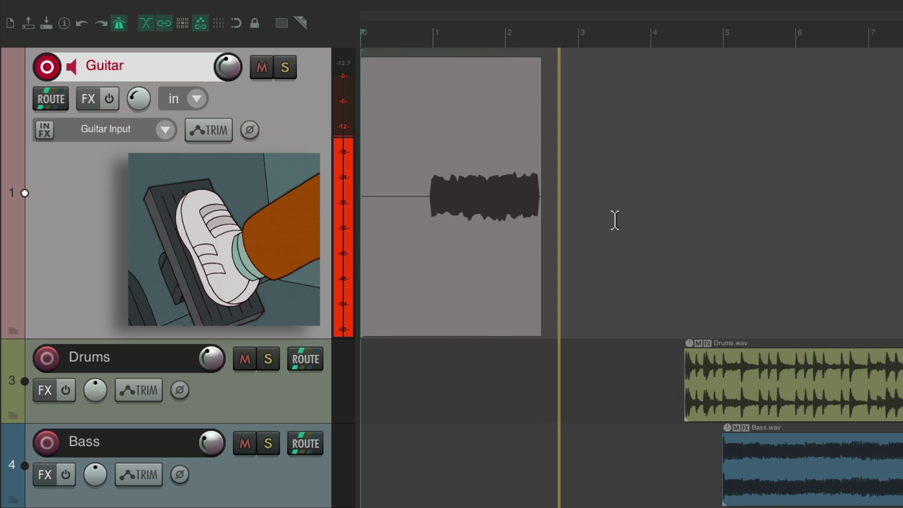
key("space")
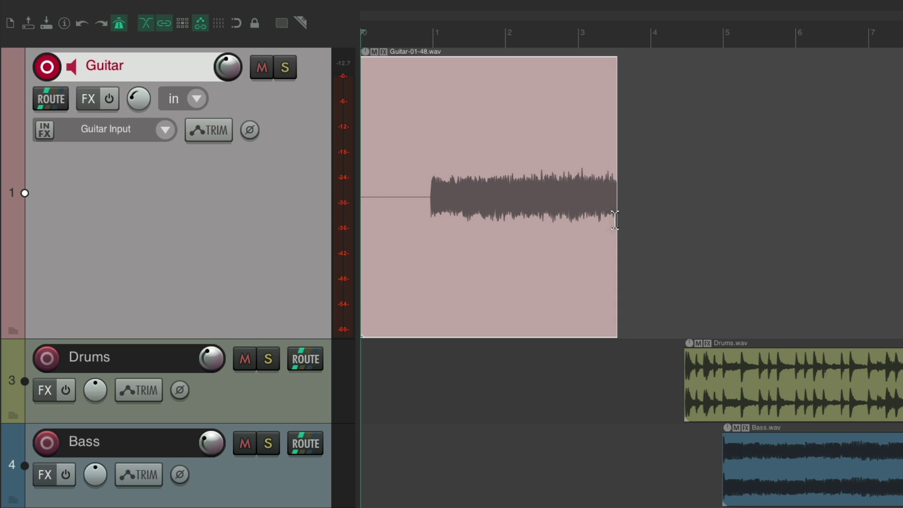
key("question")
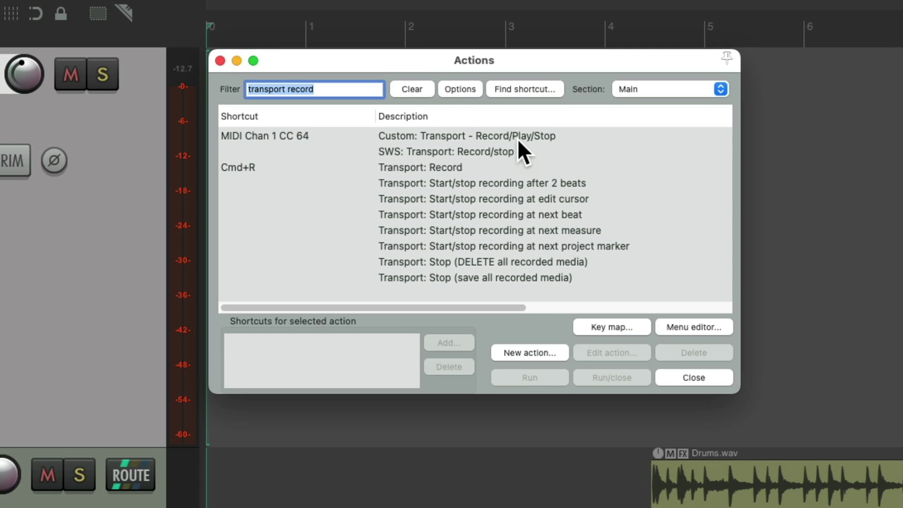
Step: Swap the custom Record/Play/Stop action's Stop (DELETE all recorded media) for Stop (save all recorded media)
left_click(518, 140)
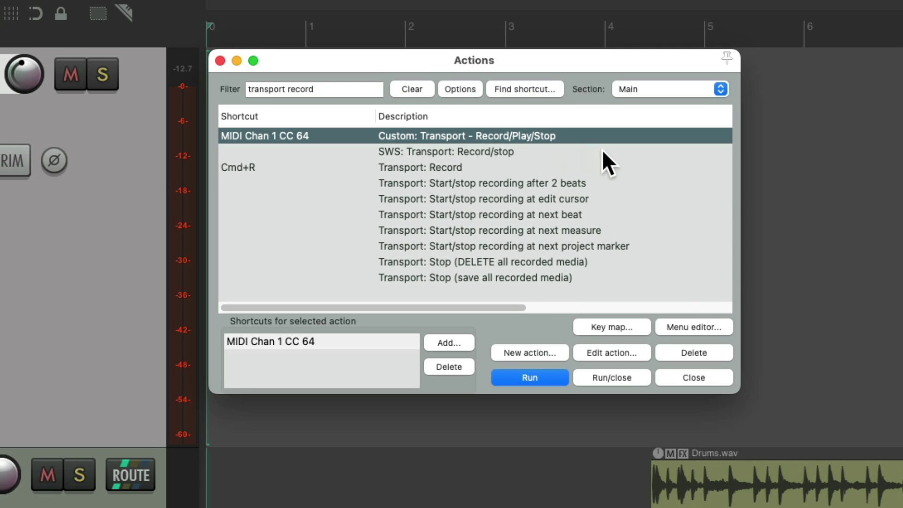
left_click(625, 351)
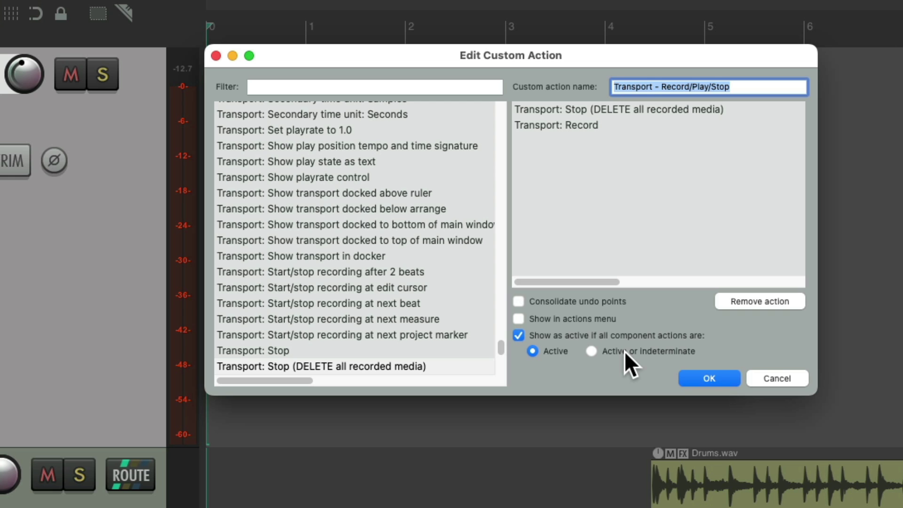
left_click(672, 111)
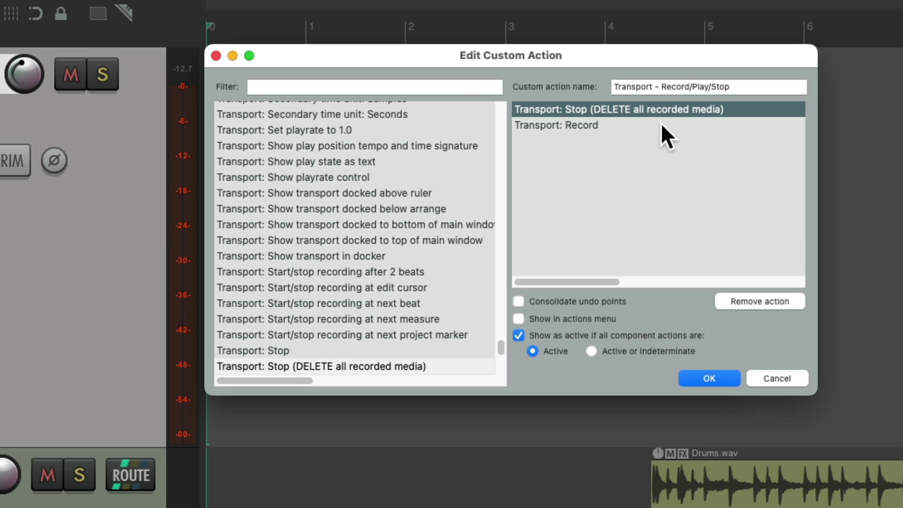
left_click(425, 86)
type("stop")
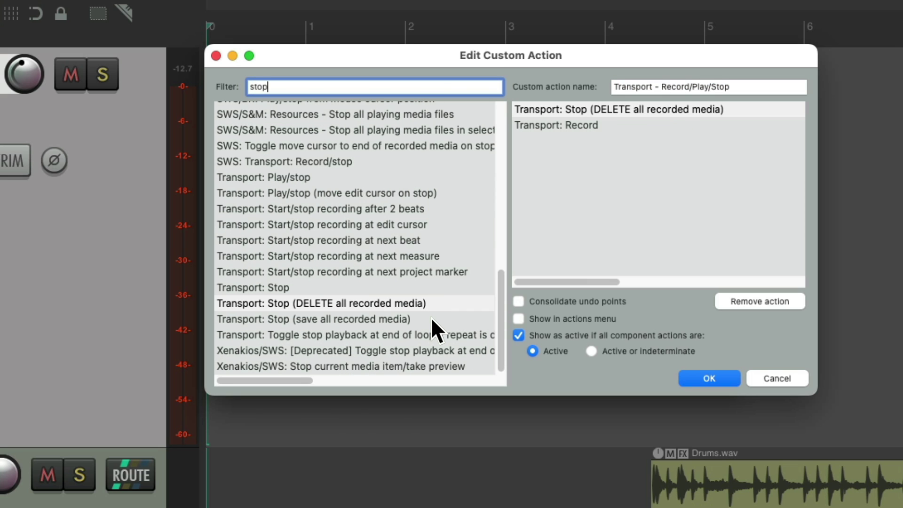
left_click(431, 318)
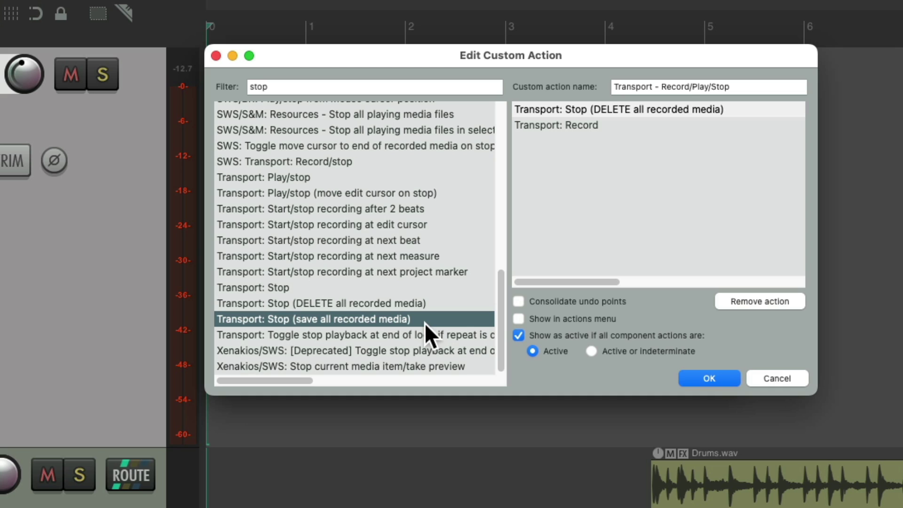
left_click_drag(404, 321, 646, 111)
left_click(658, 123)
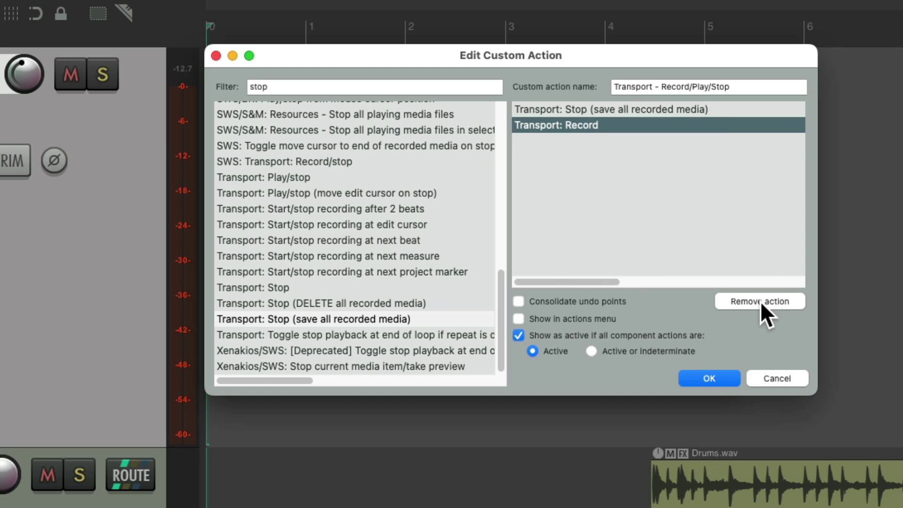
left_click(716, 376)
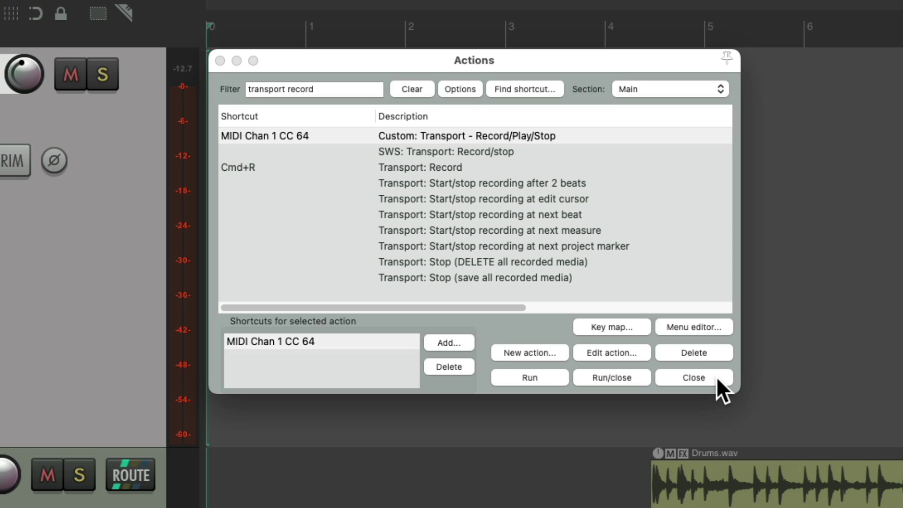
left_click(408, 136)
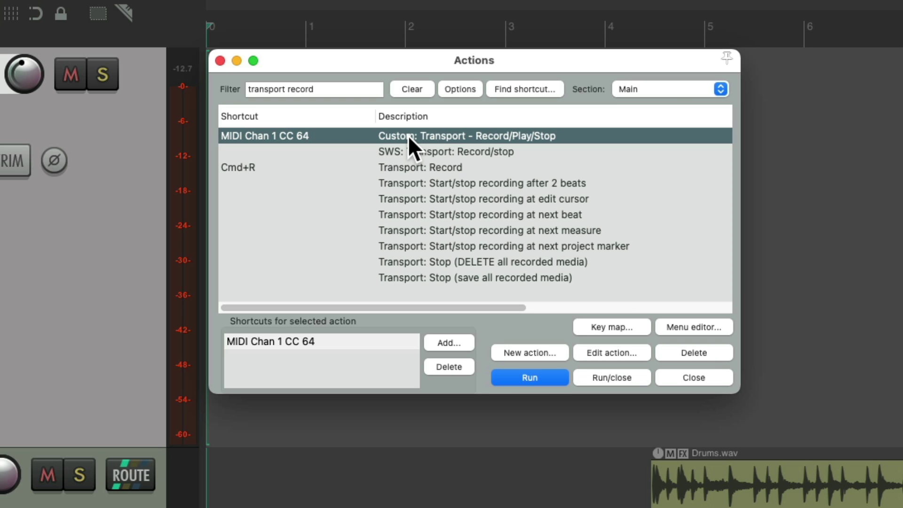
key("Escape")
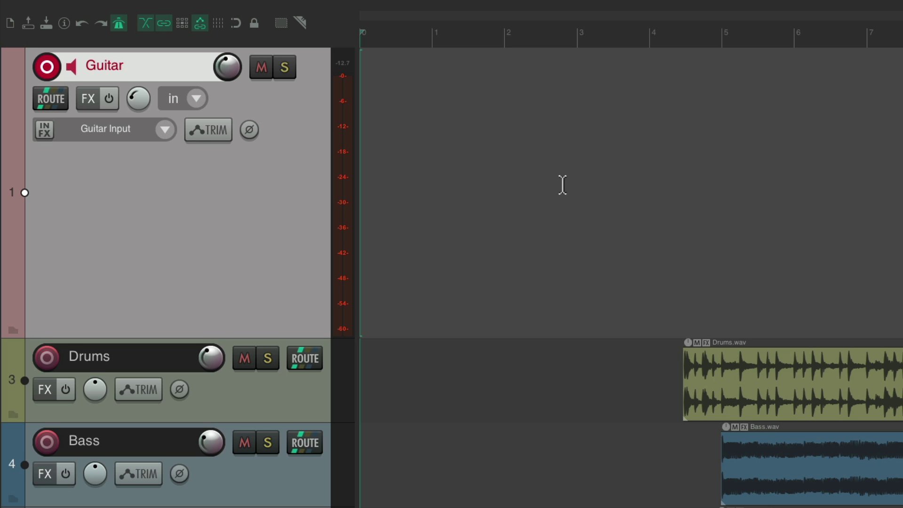
Step: Set Options > New recording that overlaps existing media items to Add lanes
left_click(270, 6)
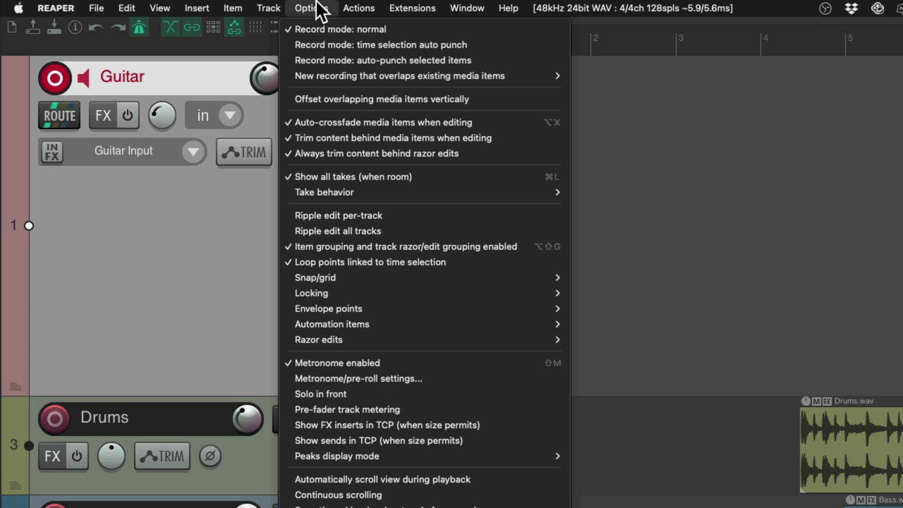
mouse_move(321, 77)
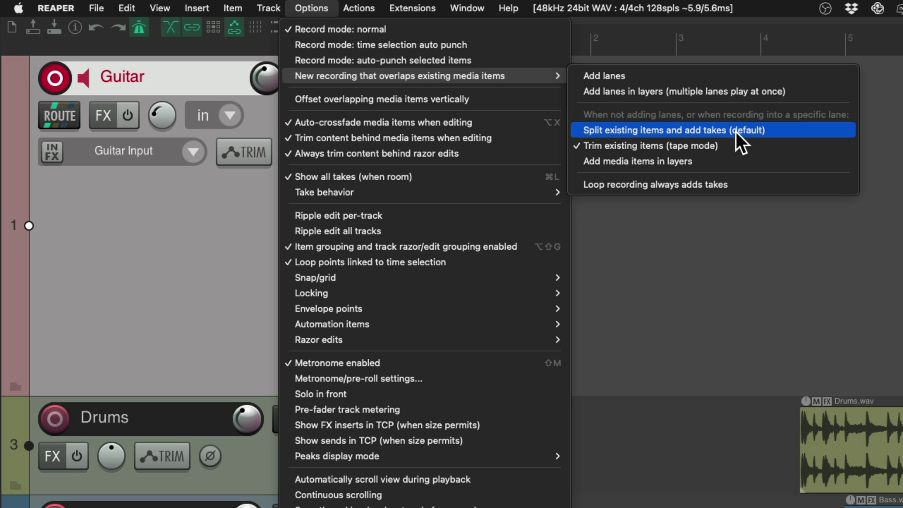
left_click(689, 74)
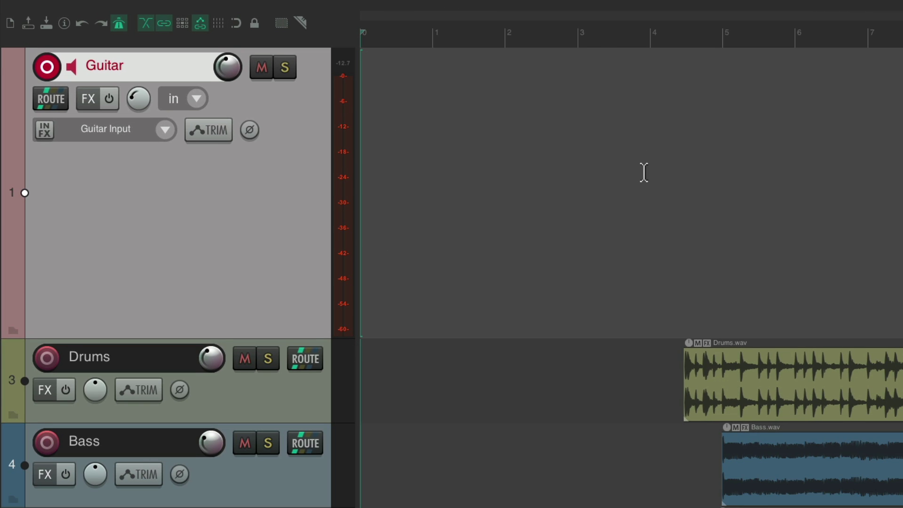
Step: Record three guitar passes, Guitar-01-49, -50 and -51, each into its own lane
key("ctrl+r")
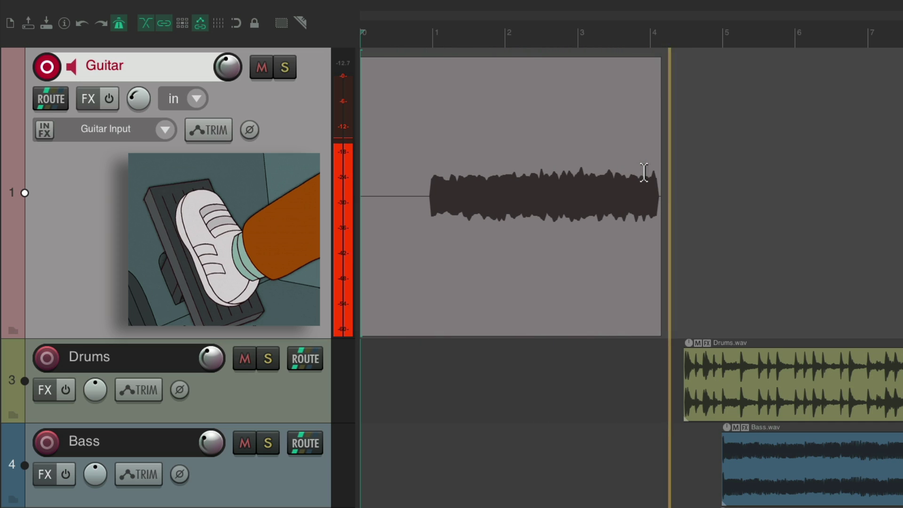
key("space")
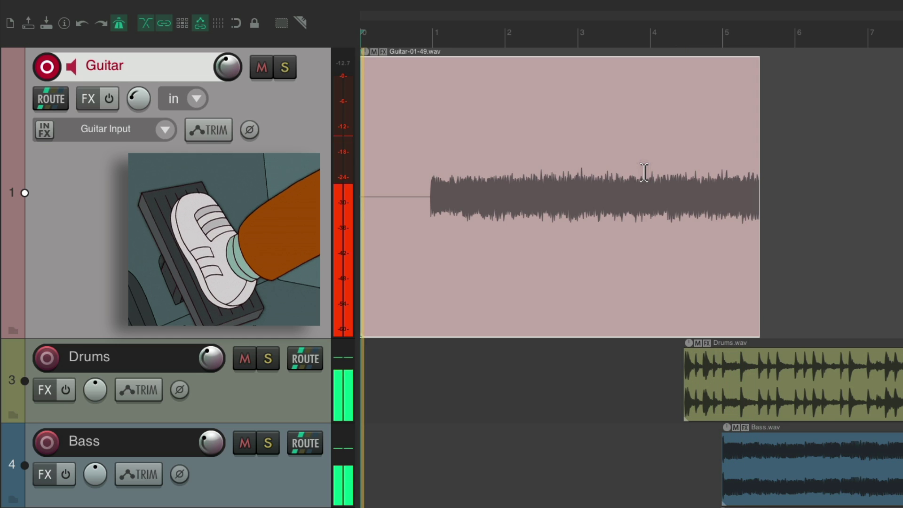
key("space")
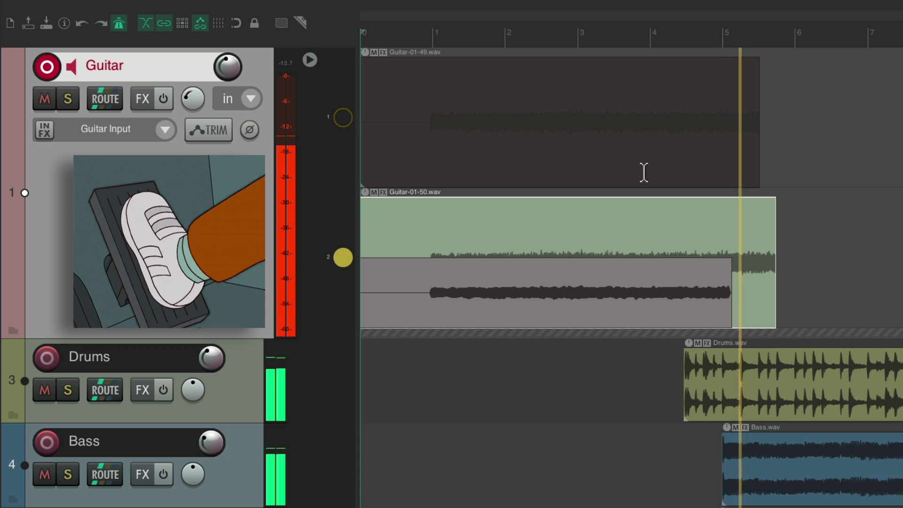
key("space")
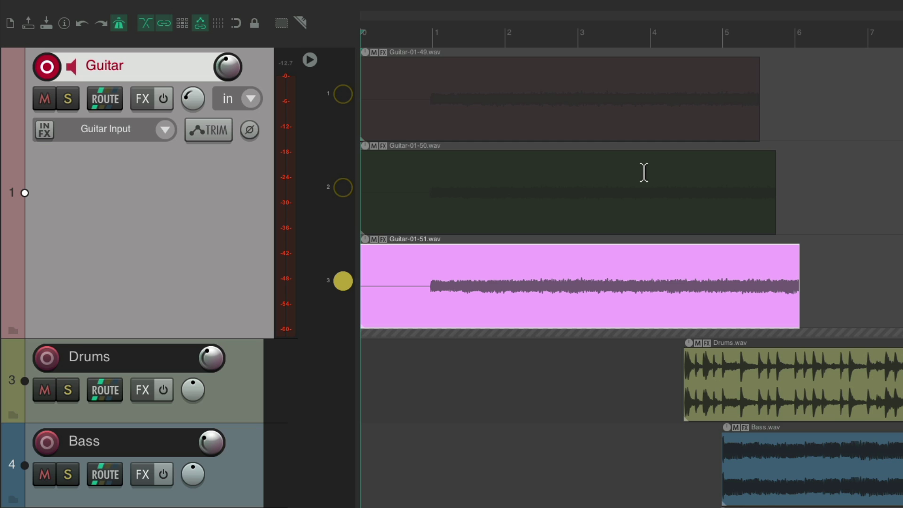
Step: Audition each guitar lane, then comp lane 1 into a new empty lane
left_click(342, 97)
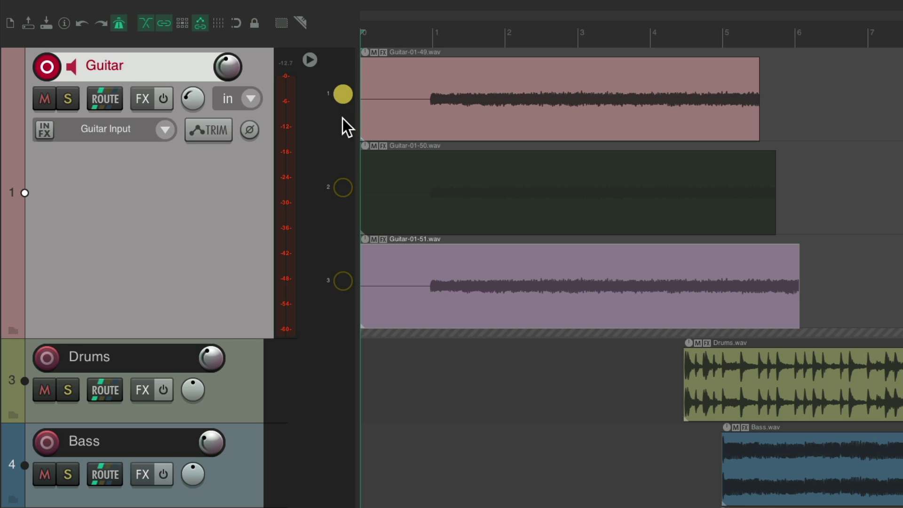
left_click(343, 186)
left_click(342, 281)
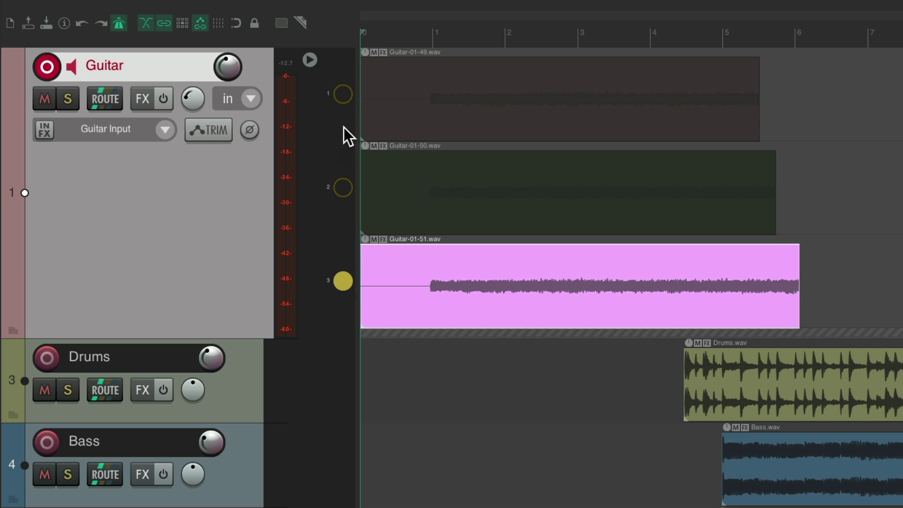
left_click(343, 95)
right_click(343, 95)
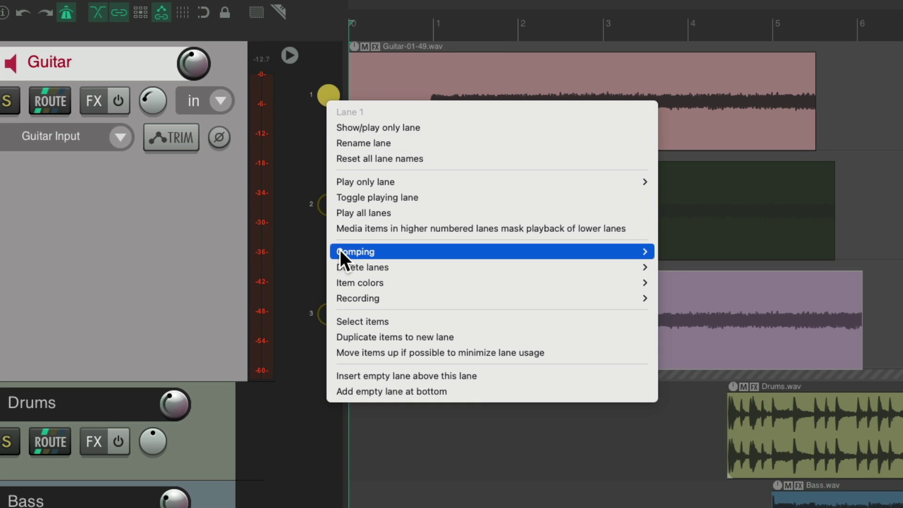
mouse_move(337, 254)
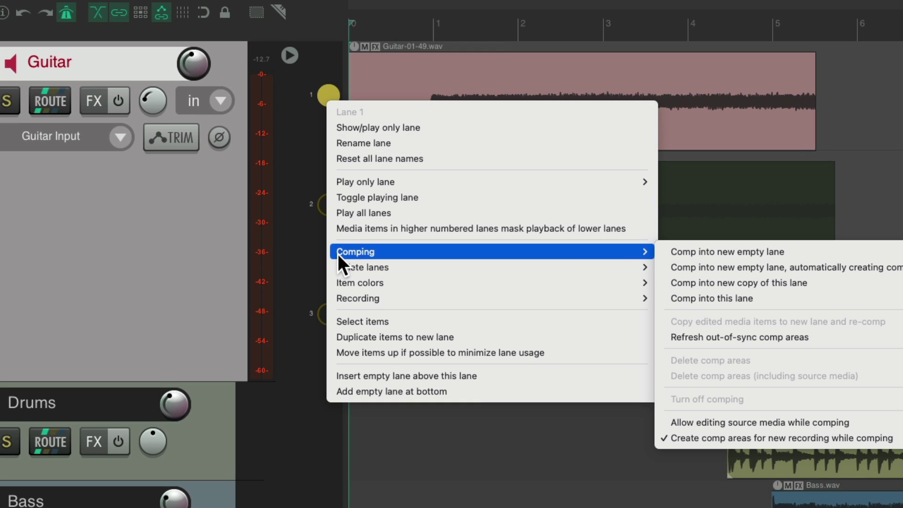
left_click(667, 254)
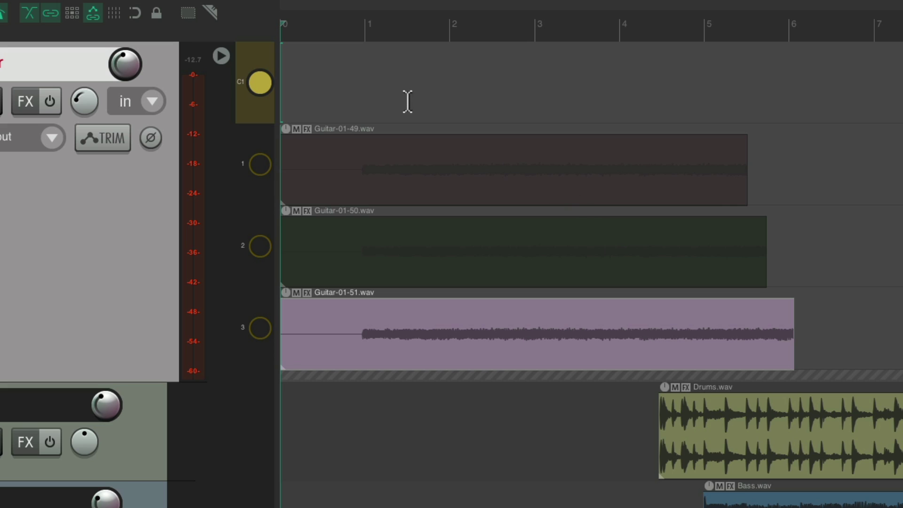
Step: Swipe opening, middle and end sections from Guitar-01-49, -50 and -51 into the comp, then play it back
left_click_drag(358, 191, 472, 193)
left_click_drag(472, 263, 605, 264)
left_click_drag(611, 319, 814, 355)
key("space")
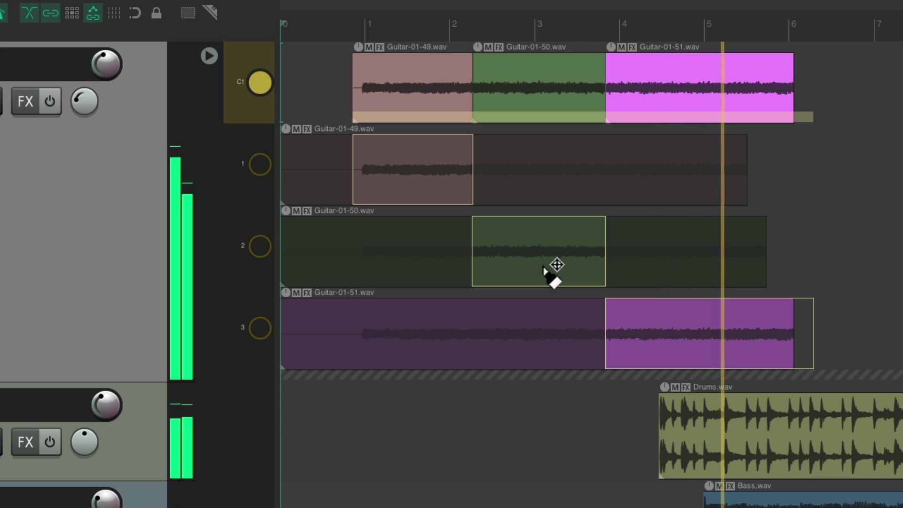
key("space")
Step: Revise the comp to start with Guitar-01-51, end with Guitar-01-49, and nudge the last boundary later
left_click(403, 331)
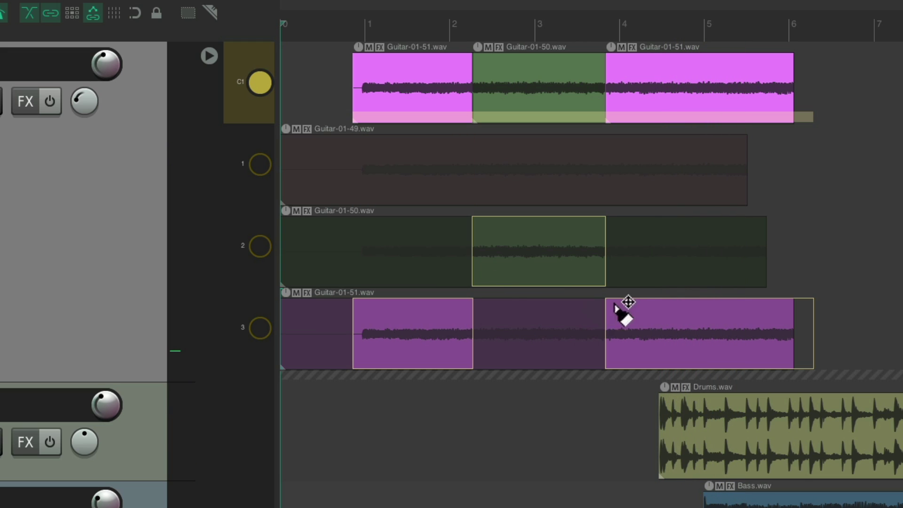
left_click(659, 166)
key("space")
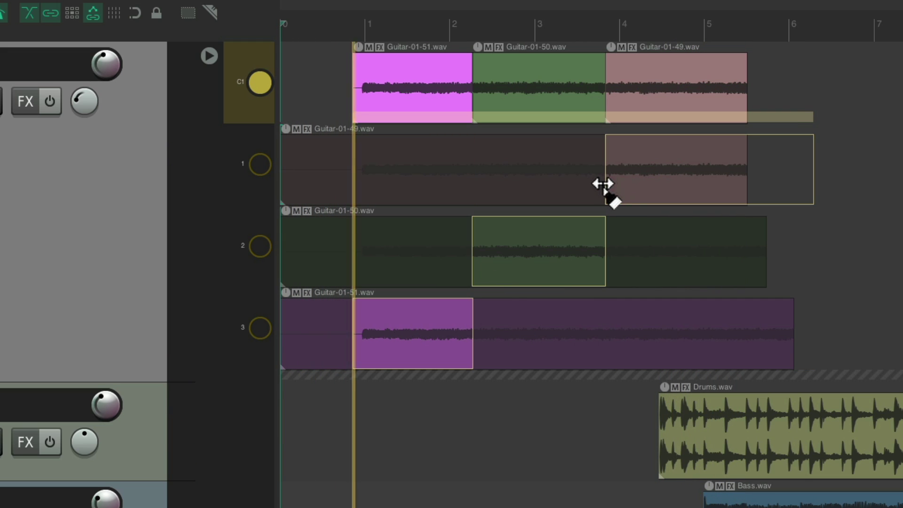
left_click_drag(603, 183, 615, 186)
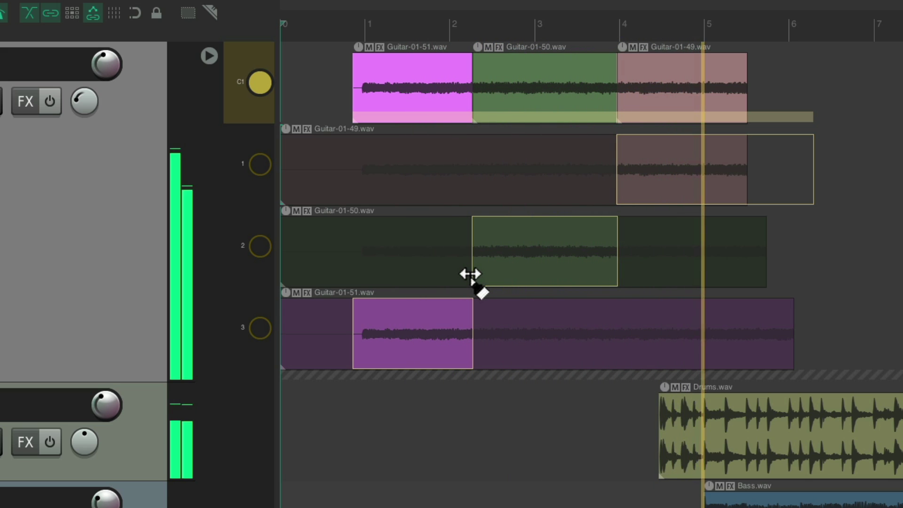
key("space")
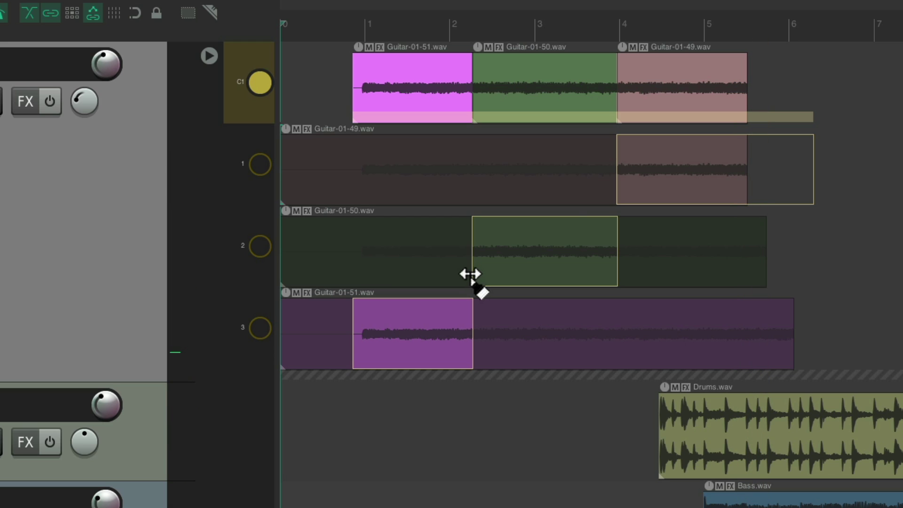